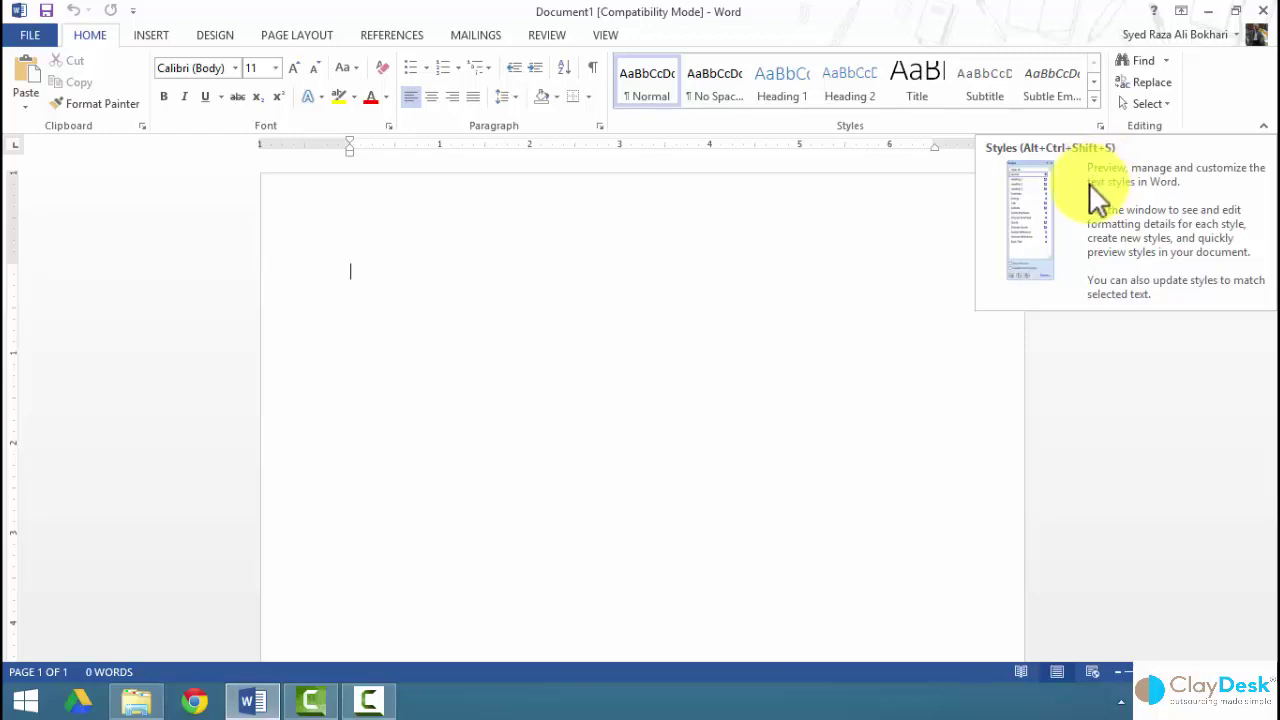
# Step: Display the Styles pane with the full list of text styles
pyautogui.click(1101, 125)
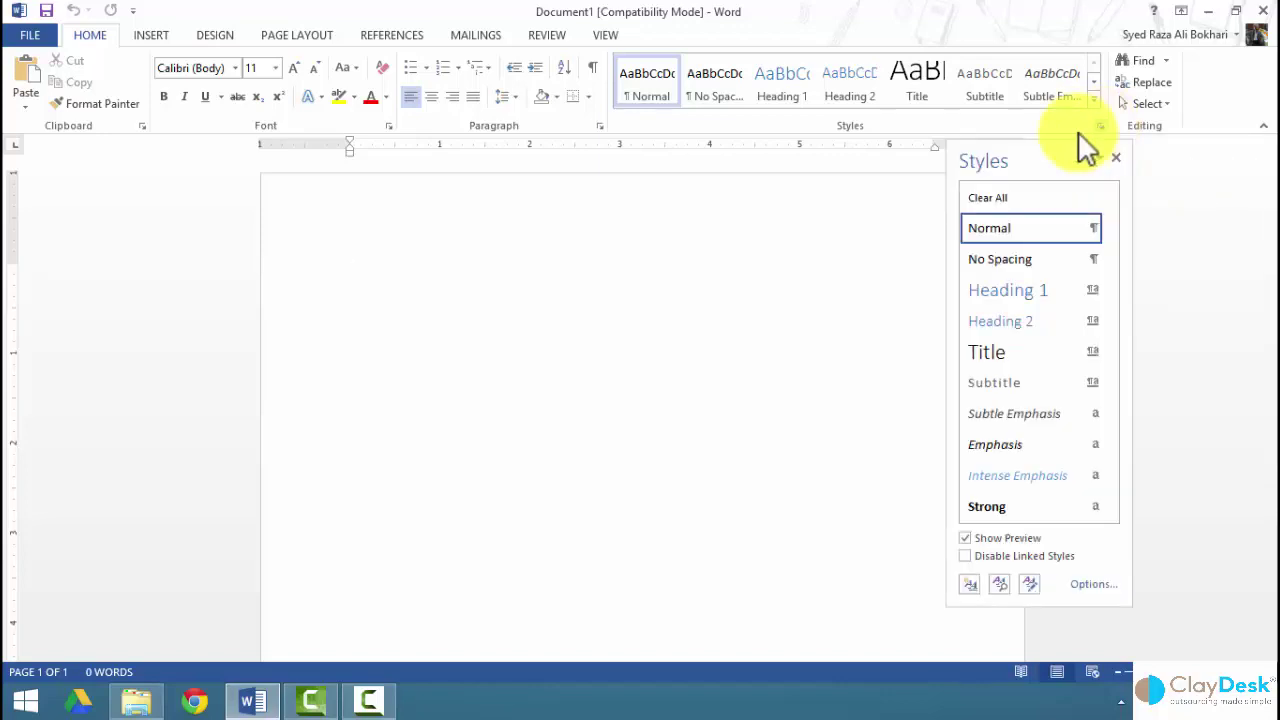
pyautogui.moveTo(1108, 271)
pyautogui.moveTo(1110, 268); pyautogui.dragTo(1124, 238)
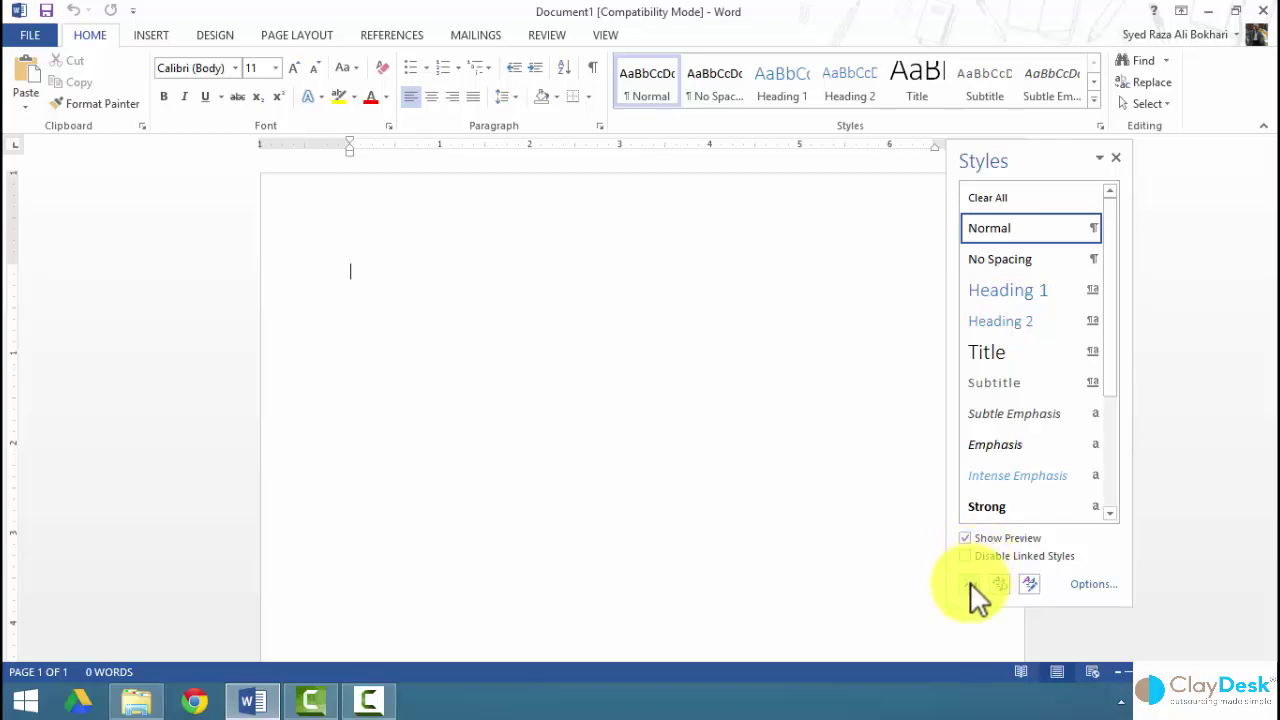
pyautogui.click(1092, 588)
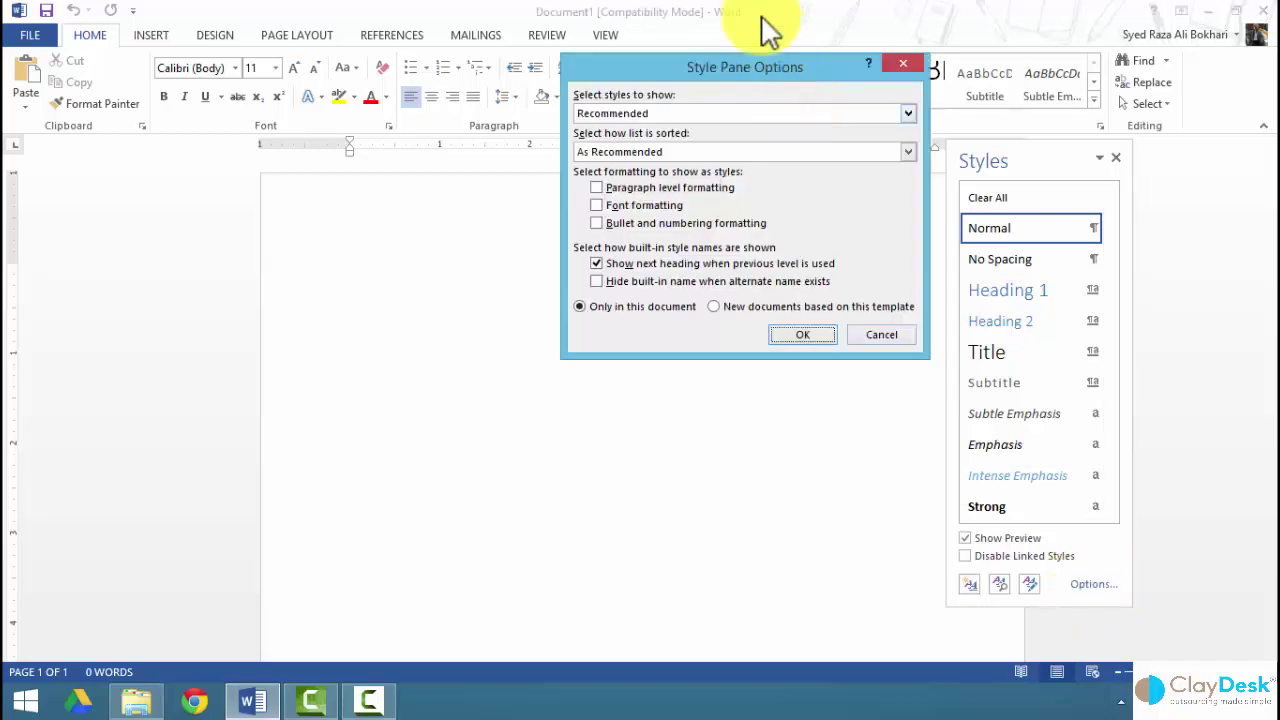
pyautogui.moveTo(758, 61); pyautogui.dragTo(734, 164)
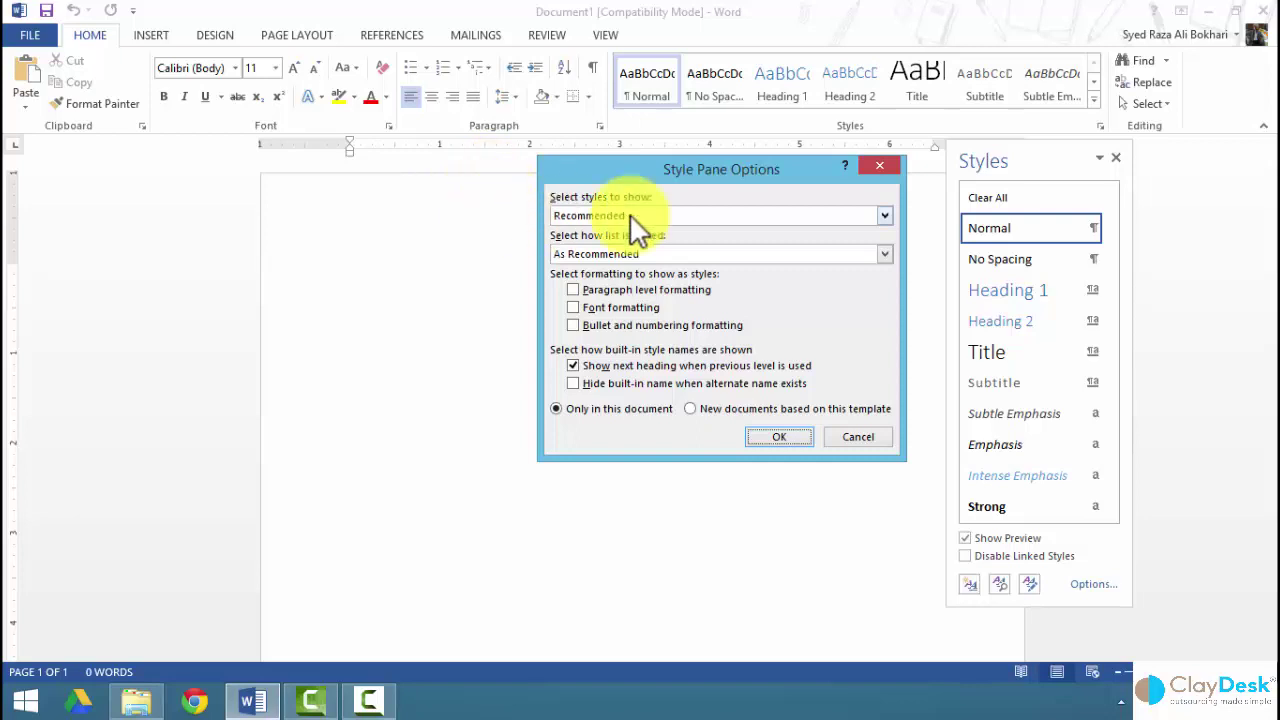
pyautogui.click(886, 216)
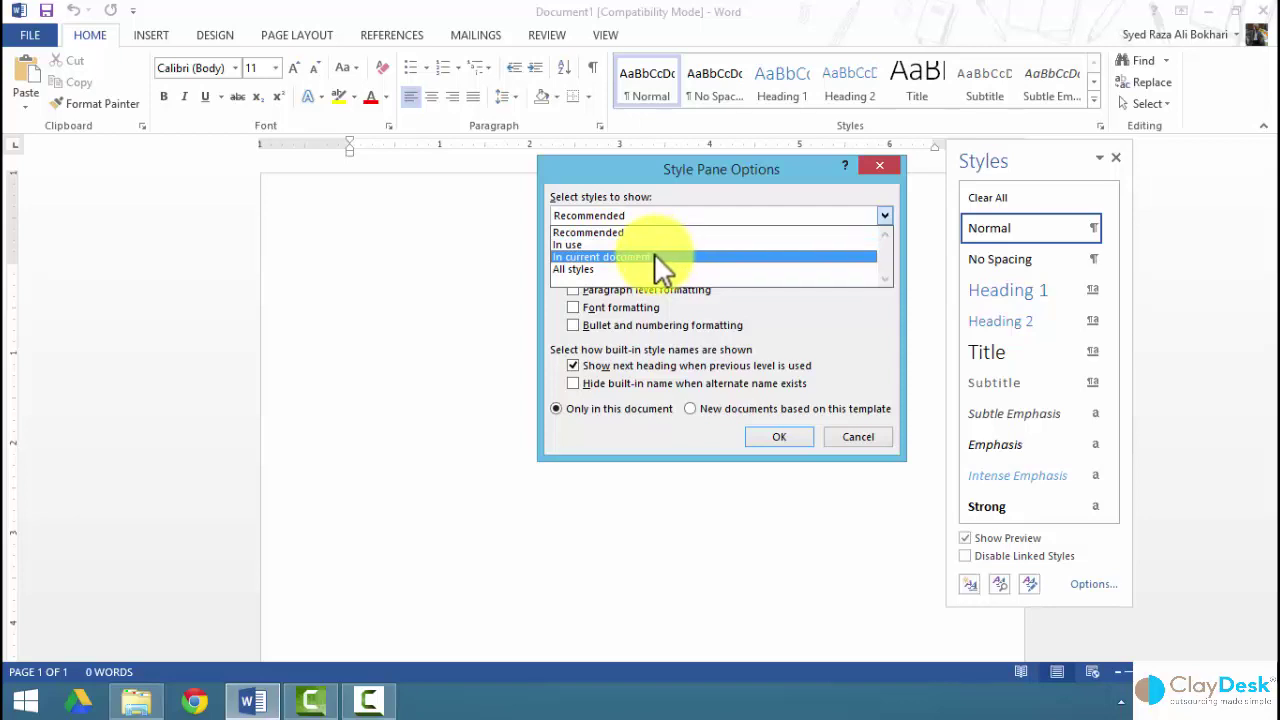
pyautogui.click(578, 269)
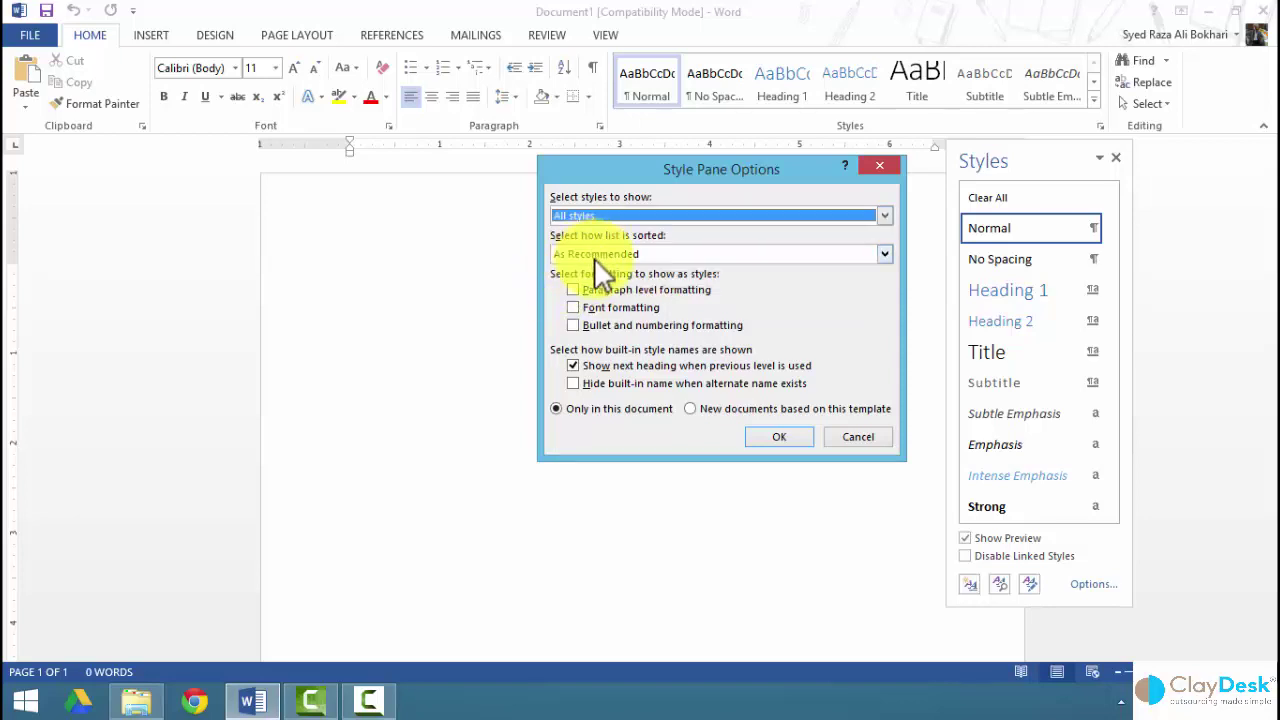
pyautogui.click(835, 252)
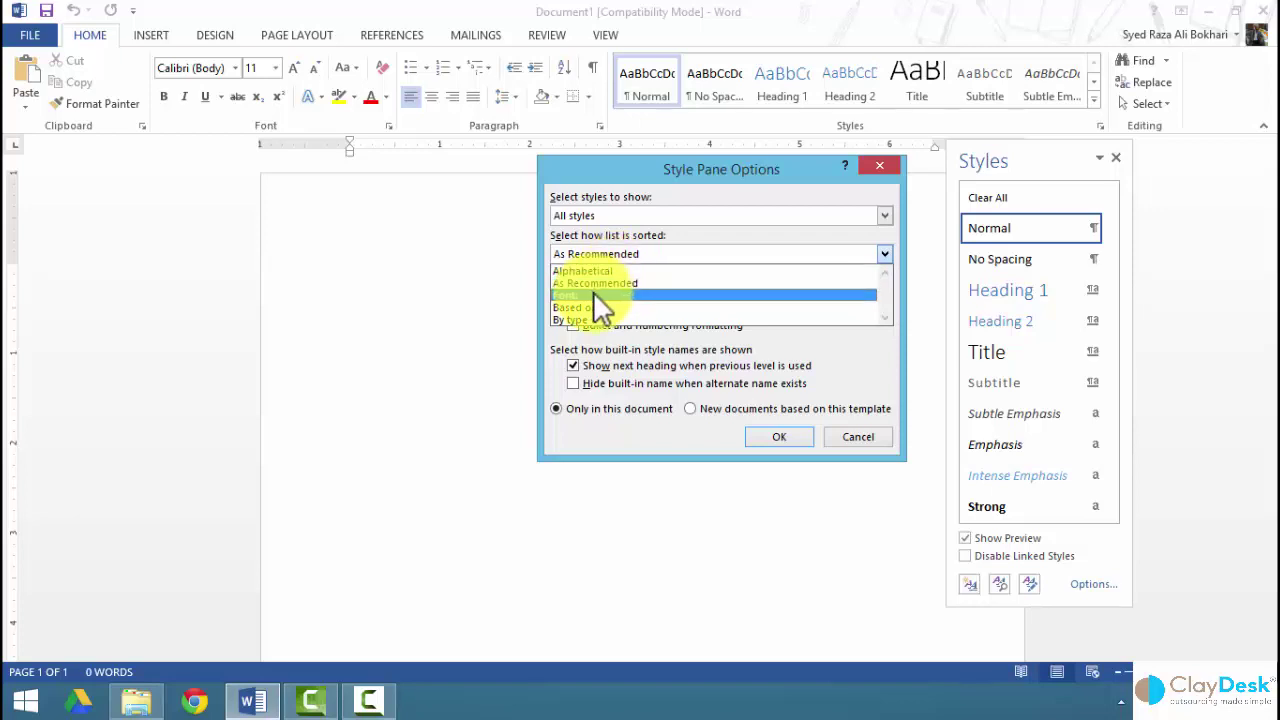
pyautogui.click(633, 308)
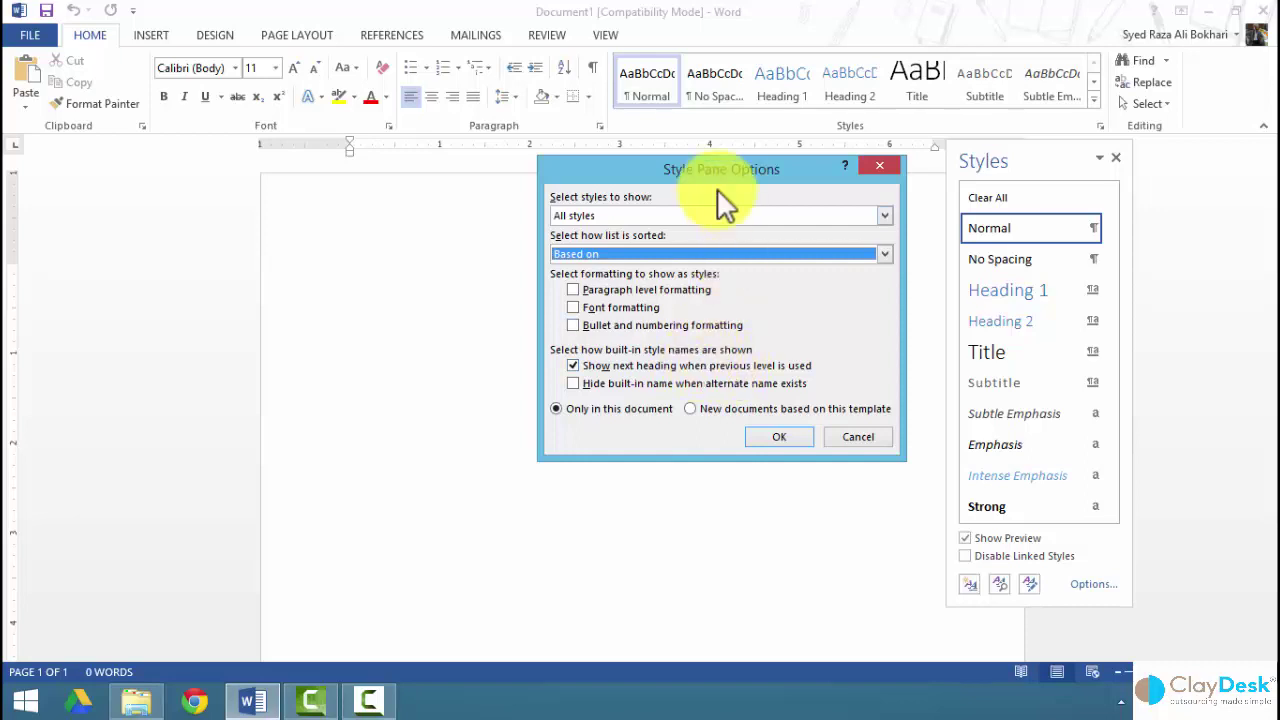
pyautogui.click(860, 437)
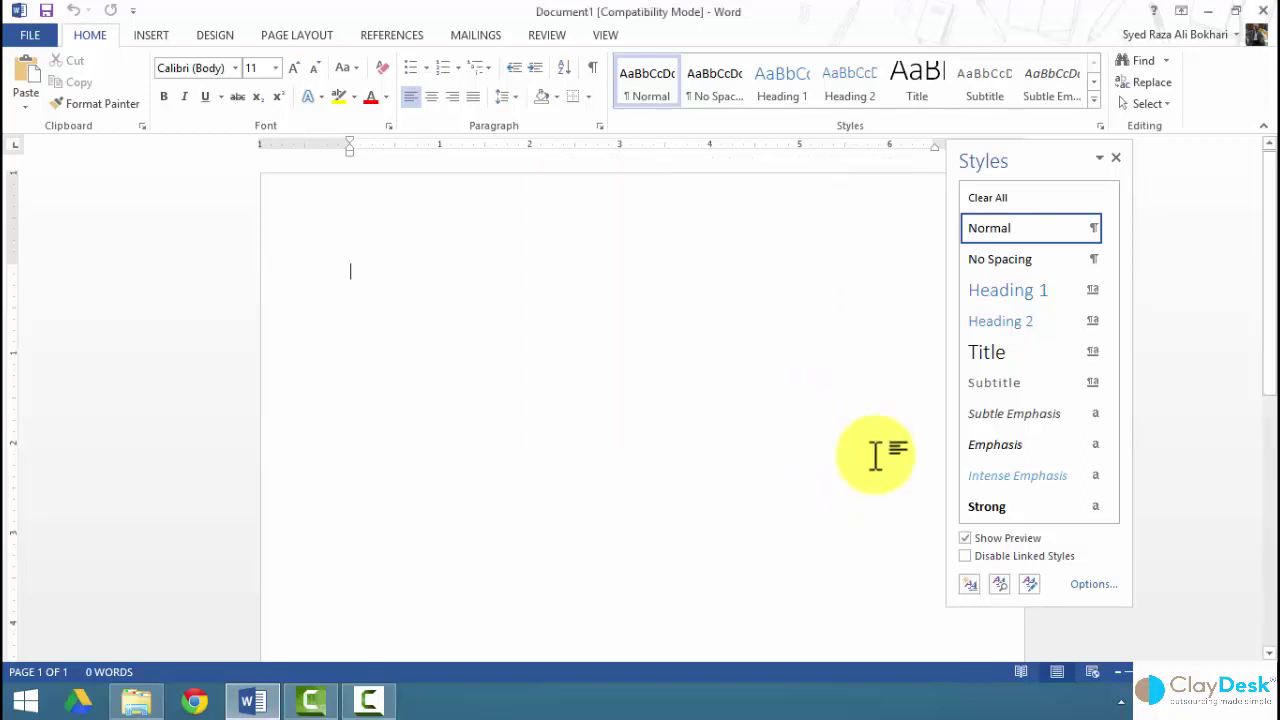
# Step: Start a new style in Manage Styles, name it "ClayDesk Formatting", and try Table as its style type
pyautogui.click(1030, 585)
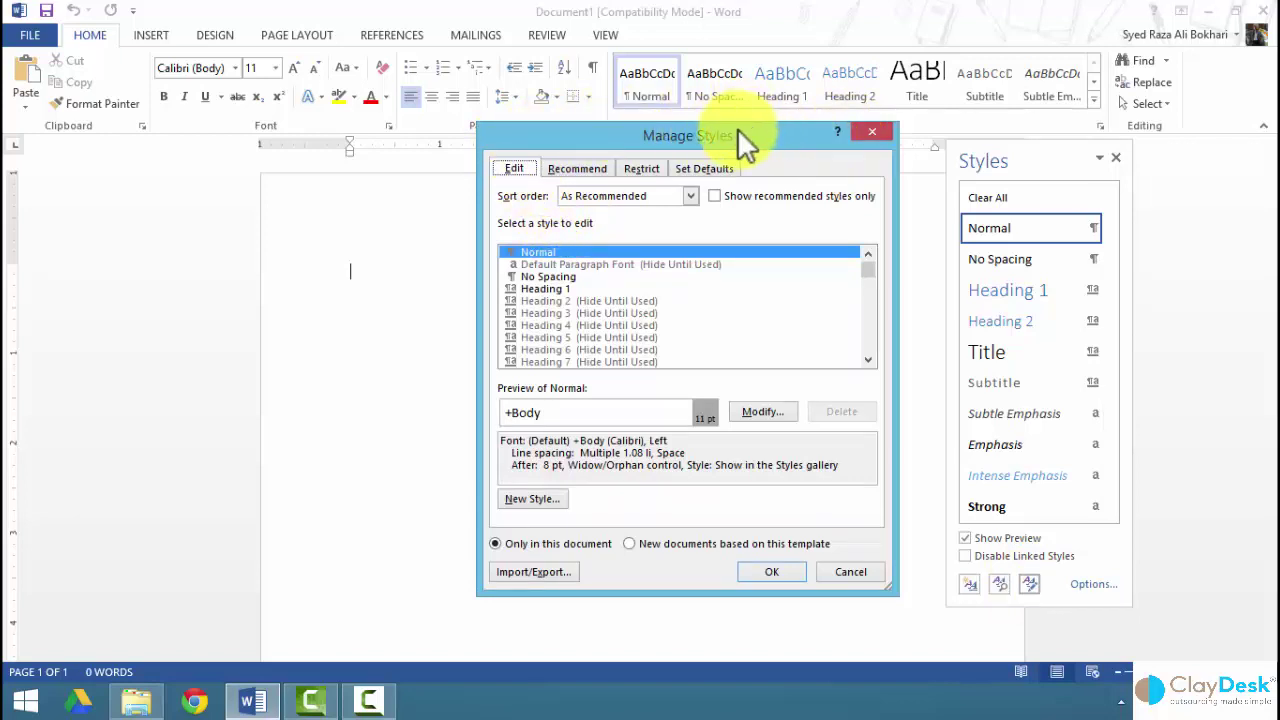
pyautogui.click(535, 502)
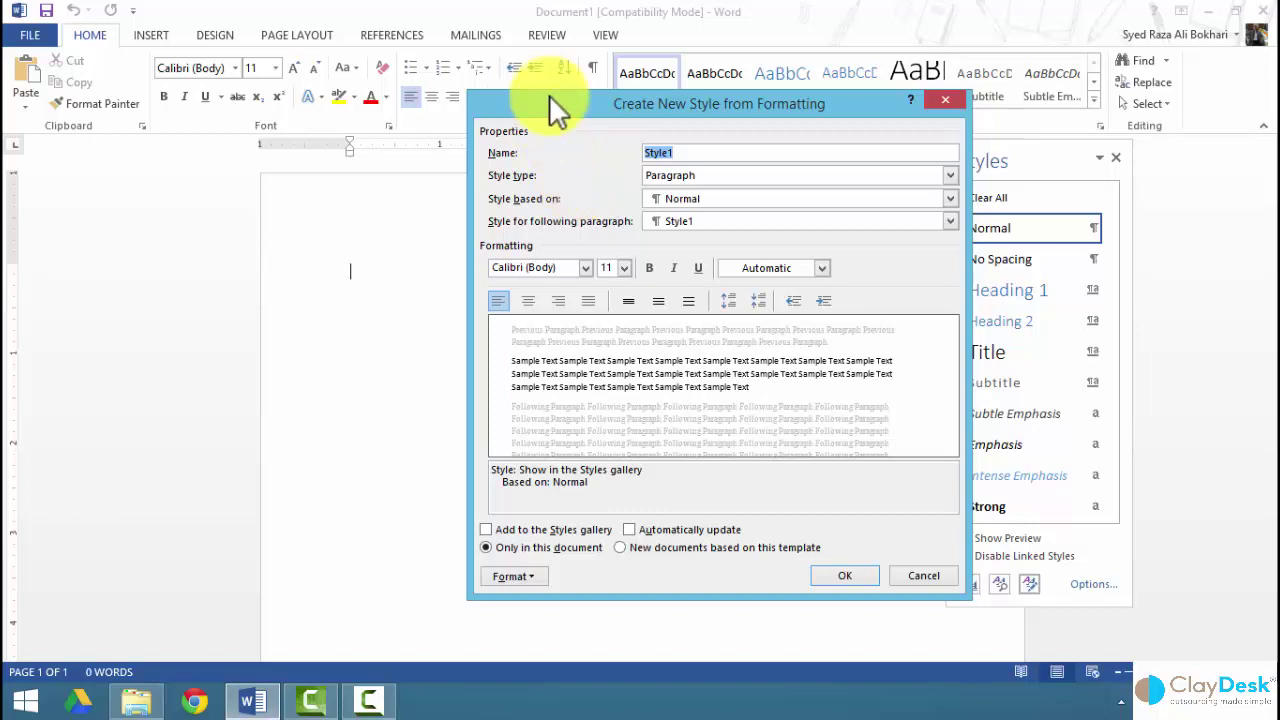
pyautogui.write('ClayDesk Formatting')
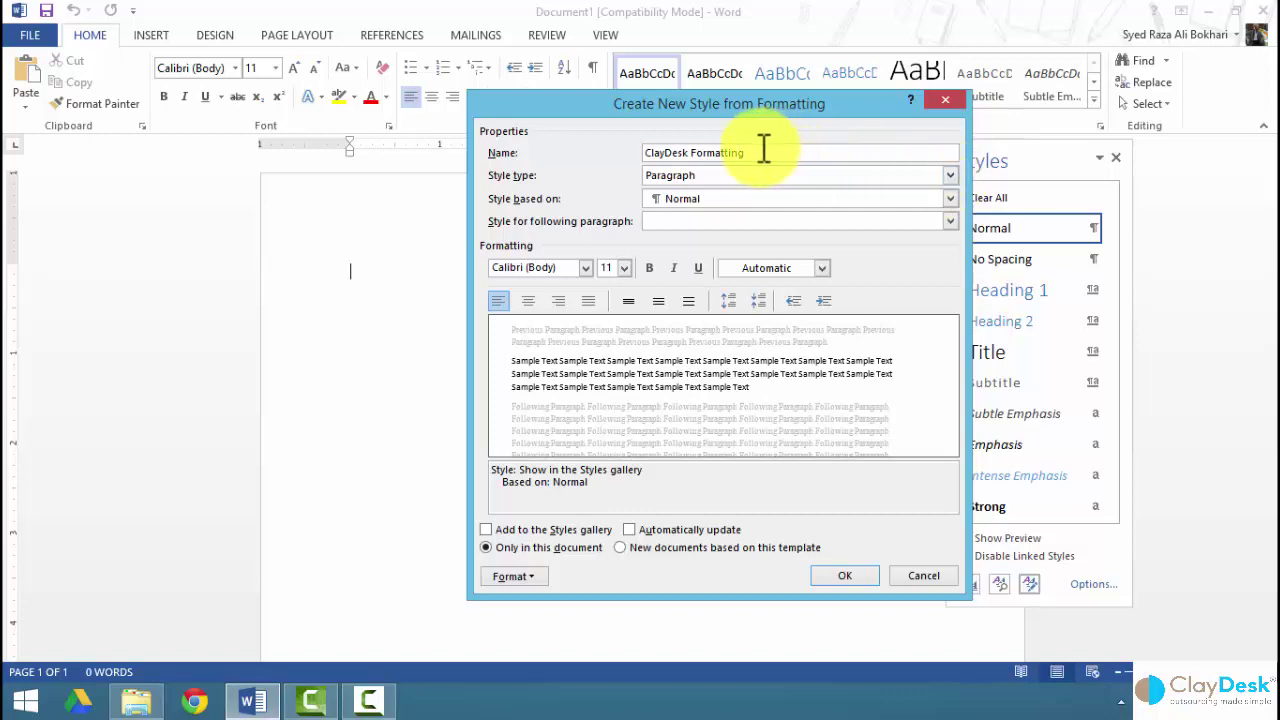
pyautogui.click(947, 174)
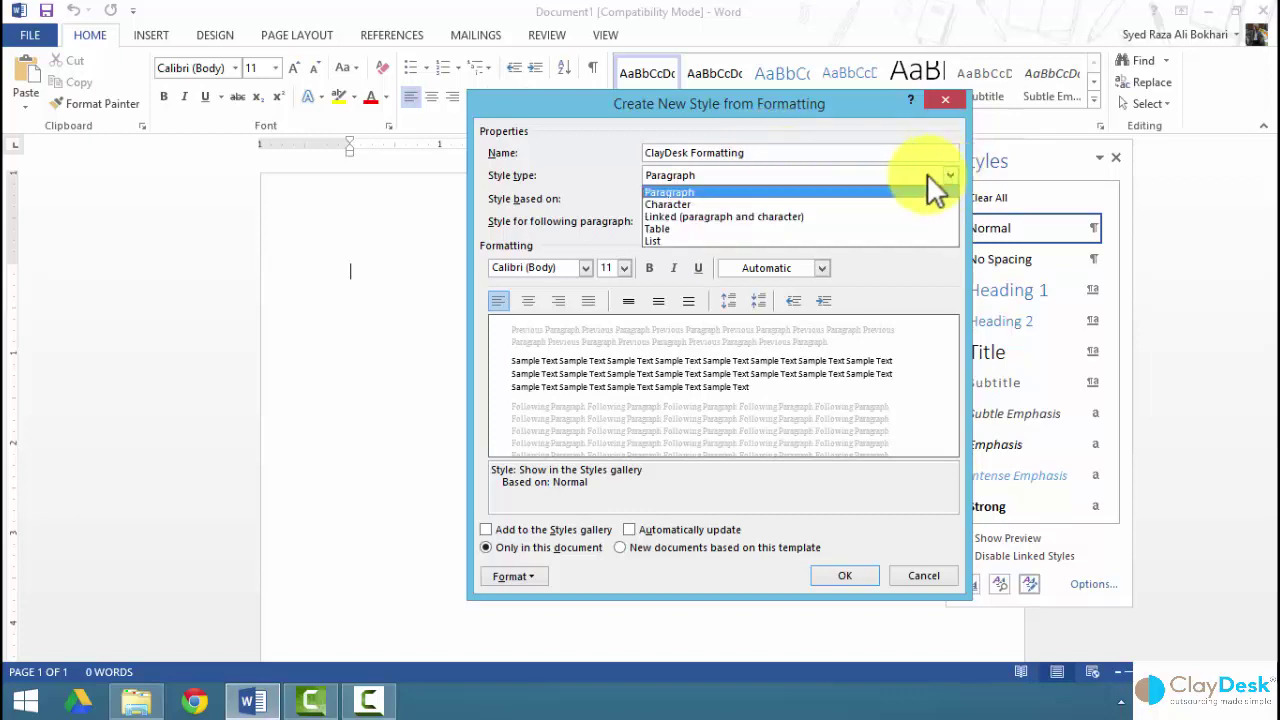
pyautogui.click(664, 228)
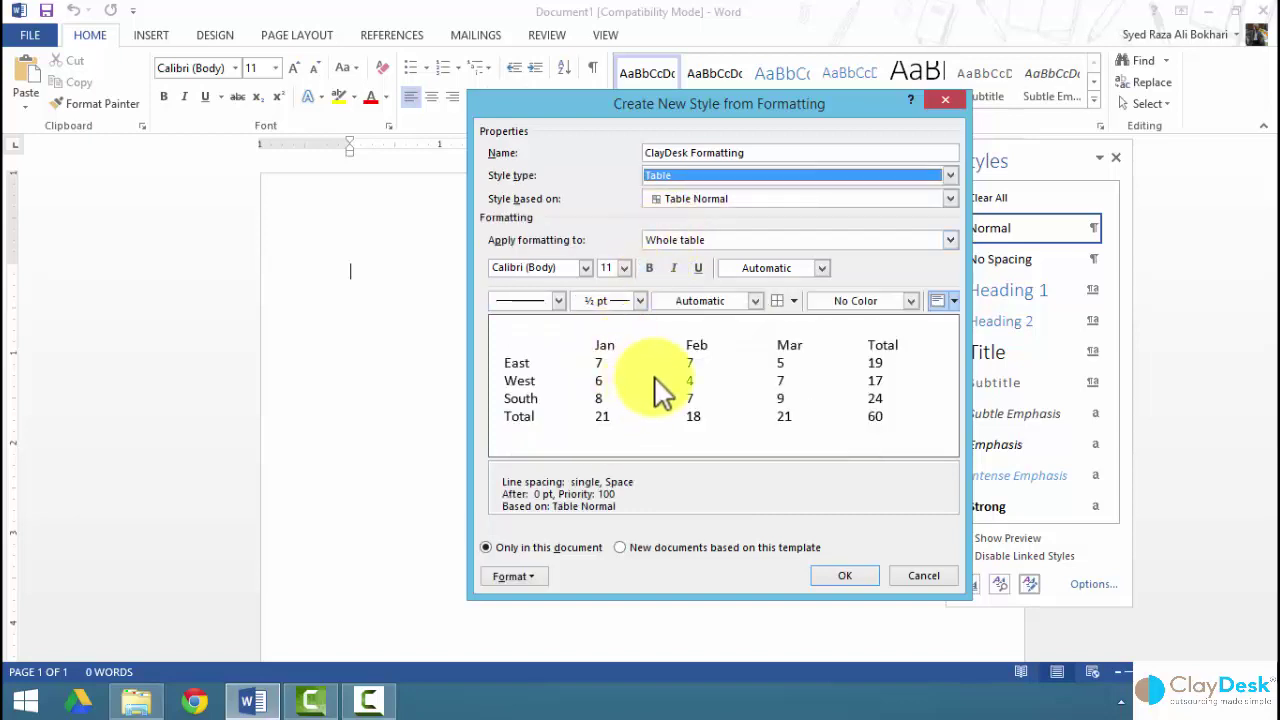
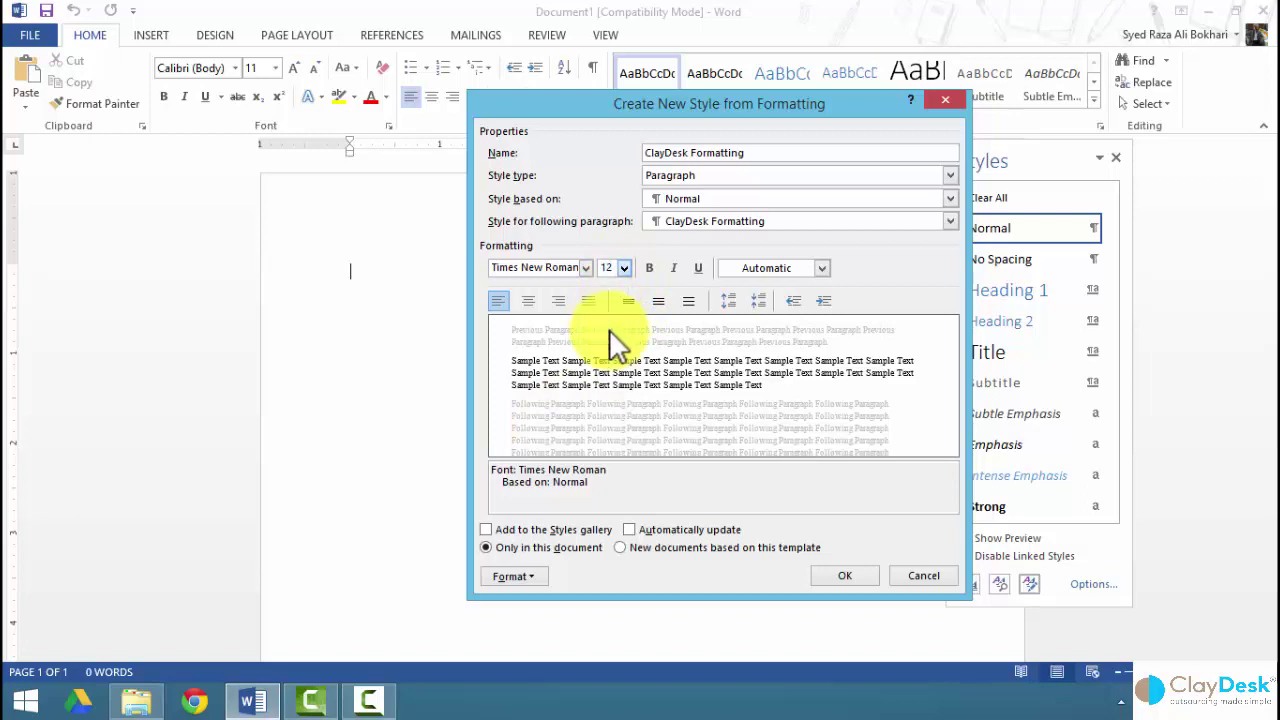
# Step: Underline the new style's text and enable its options for adding to the Styles gallery and updating automatically
pyautogui.click(697, 268)
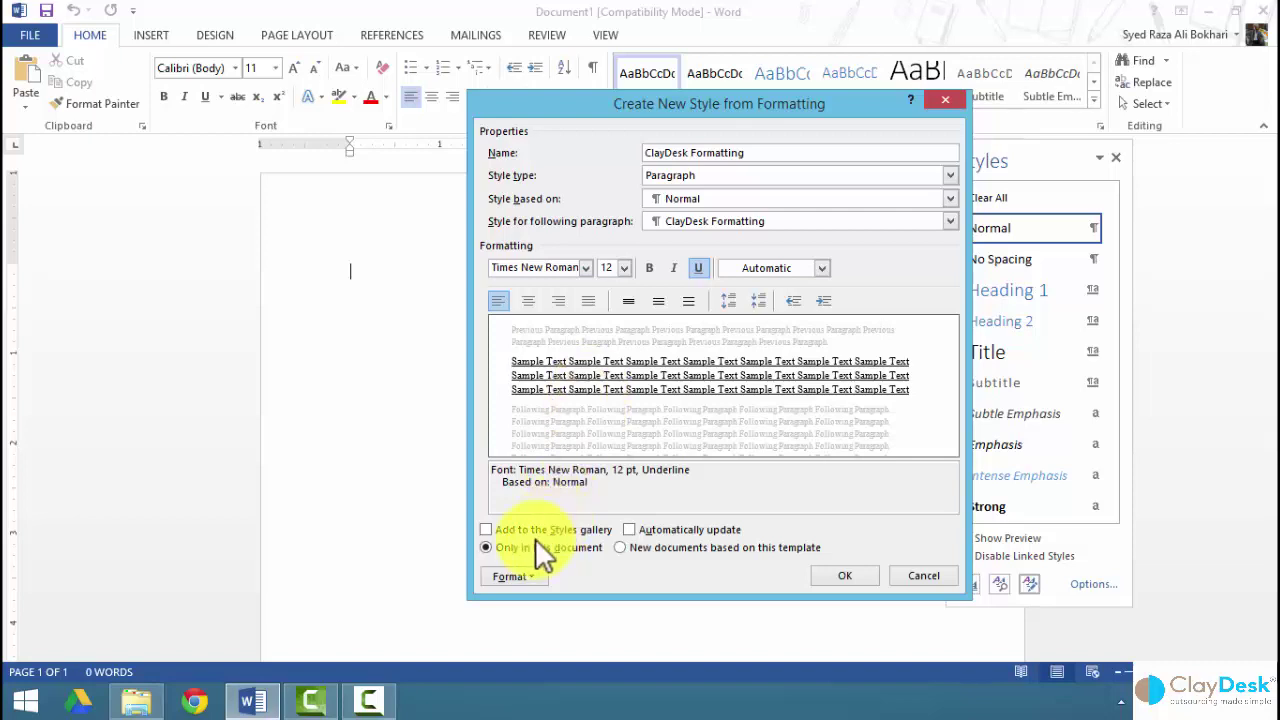
pyautogui.click(486, 530)
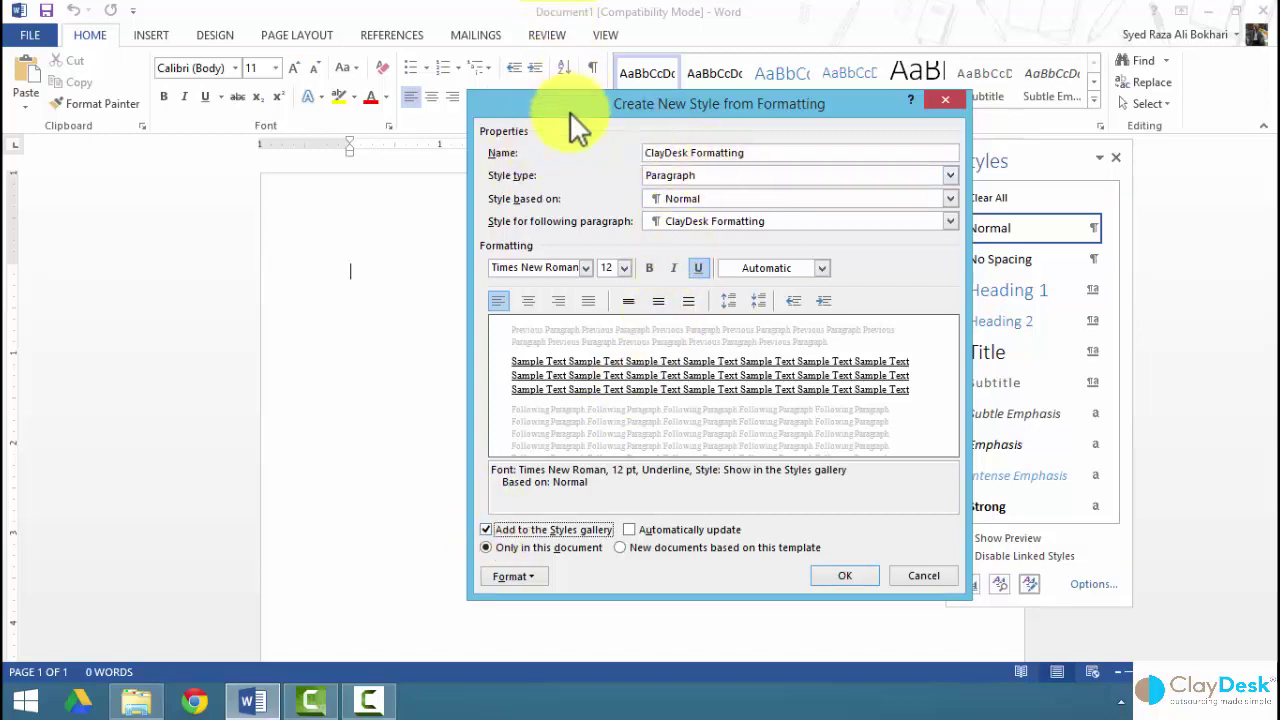
pyautogui.moveTo(578, 125); pyautogui.dragTo(364, 167)
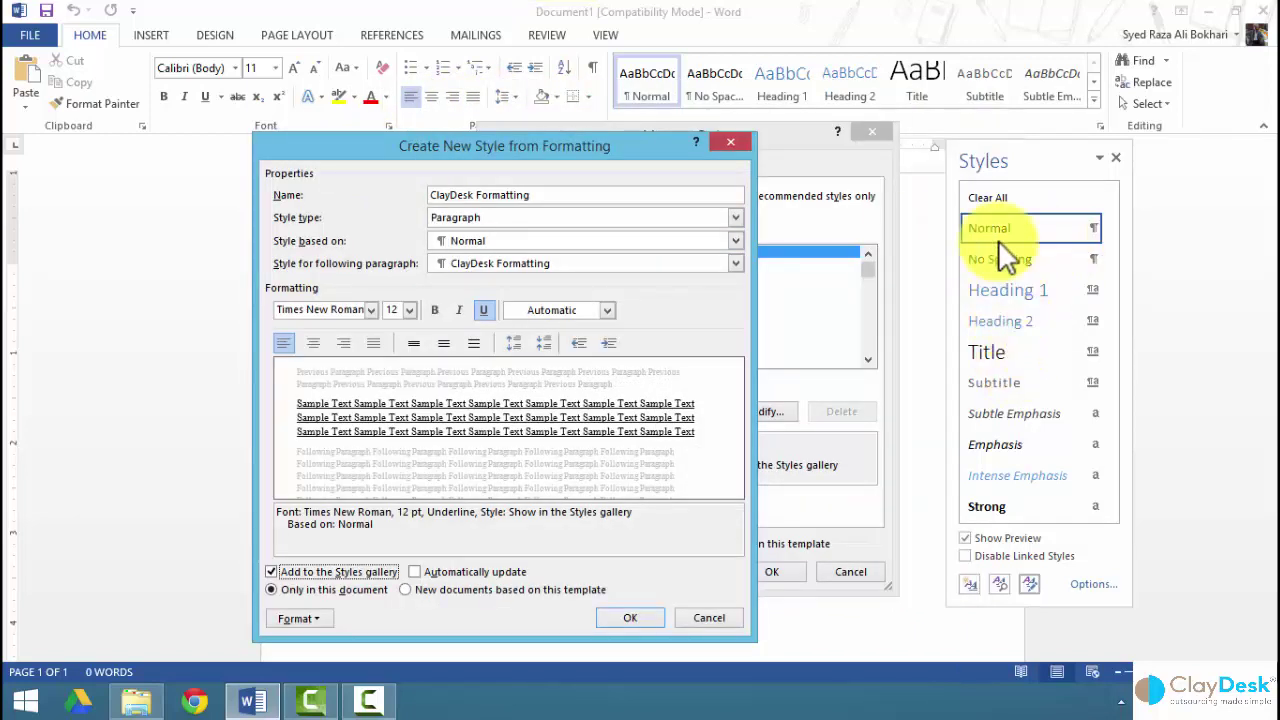
pyautogui.click(414, 572)
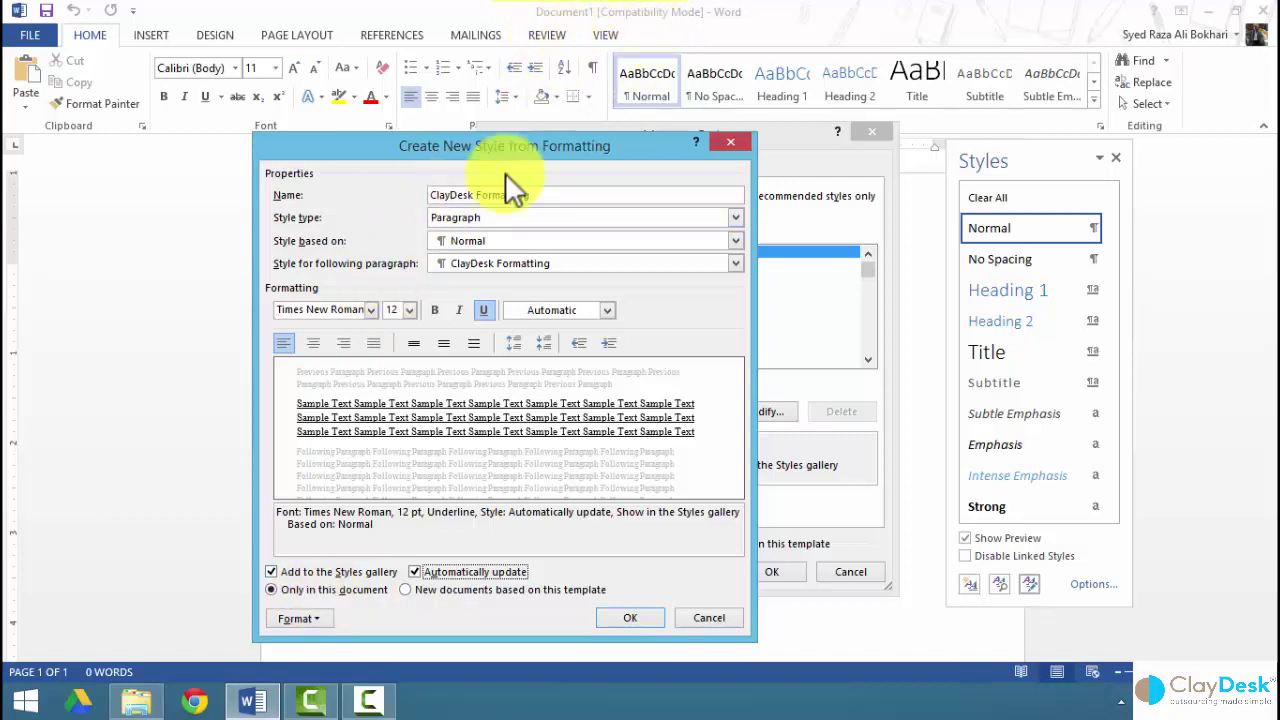
pyautogui.click(414, 571)
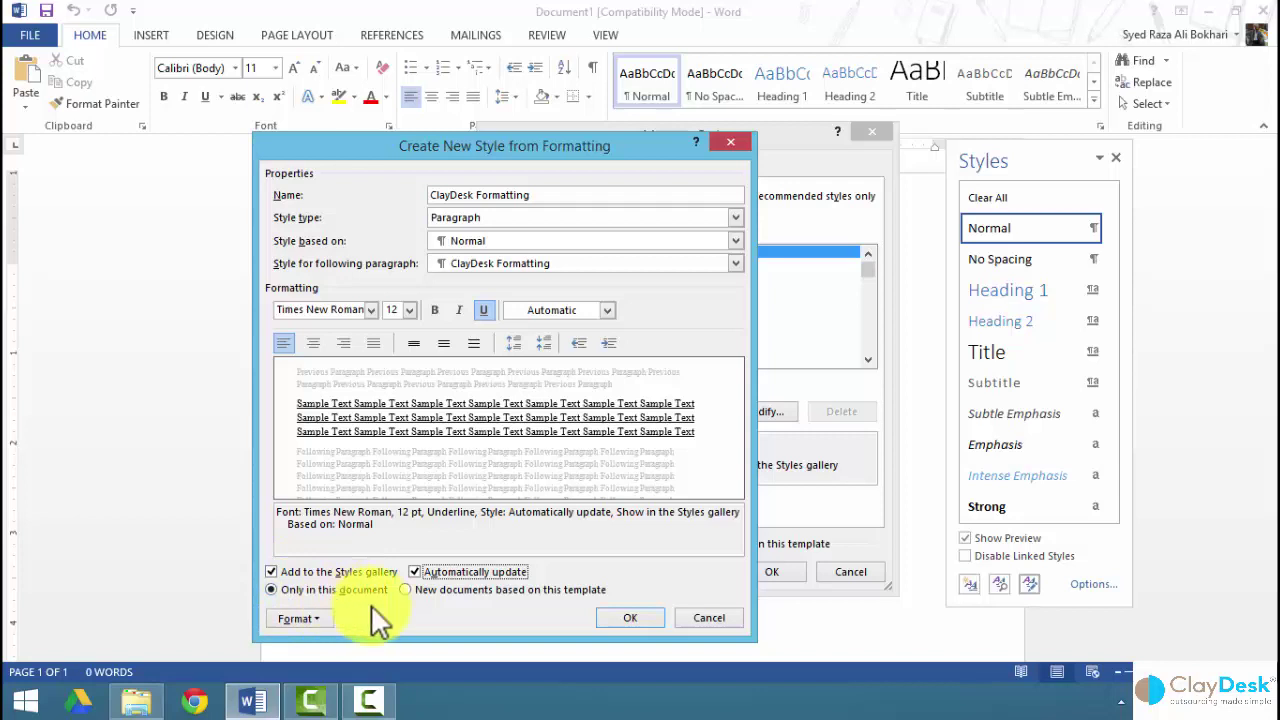
# Step: Set the left indentation in the new style's paragraph formatting to 1"
pyautogui.click(322, 617)
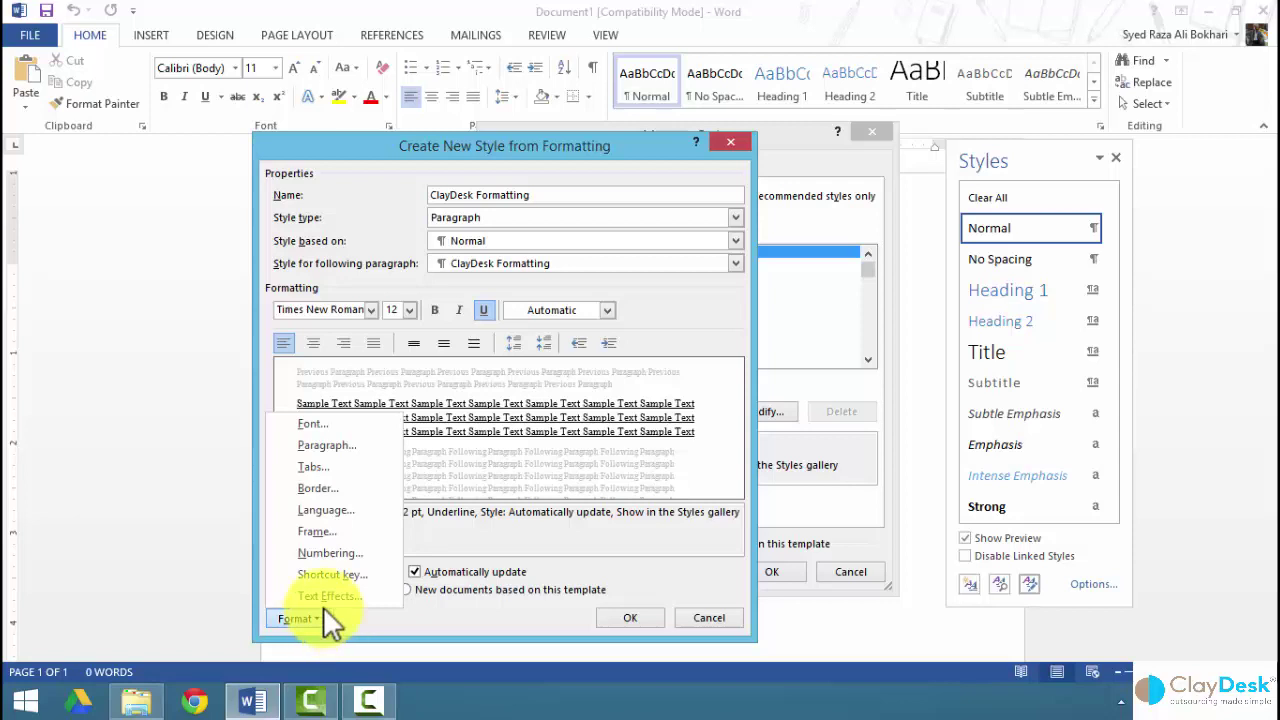
pyautogui.click(329, 447)
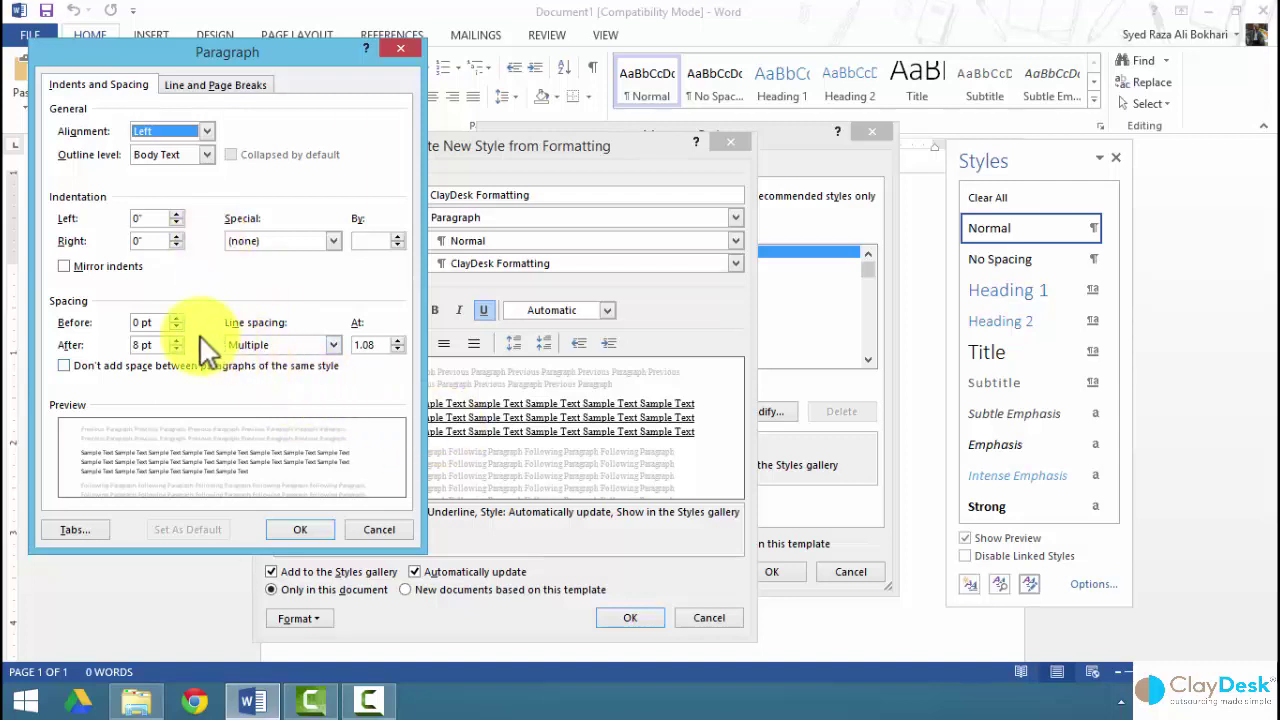
pyautogui.click(177, 214)
pyautogui.click(177, 214)
pyautogui.click(177, 214)
pyautogui.click(177, 214)
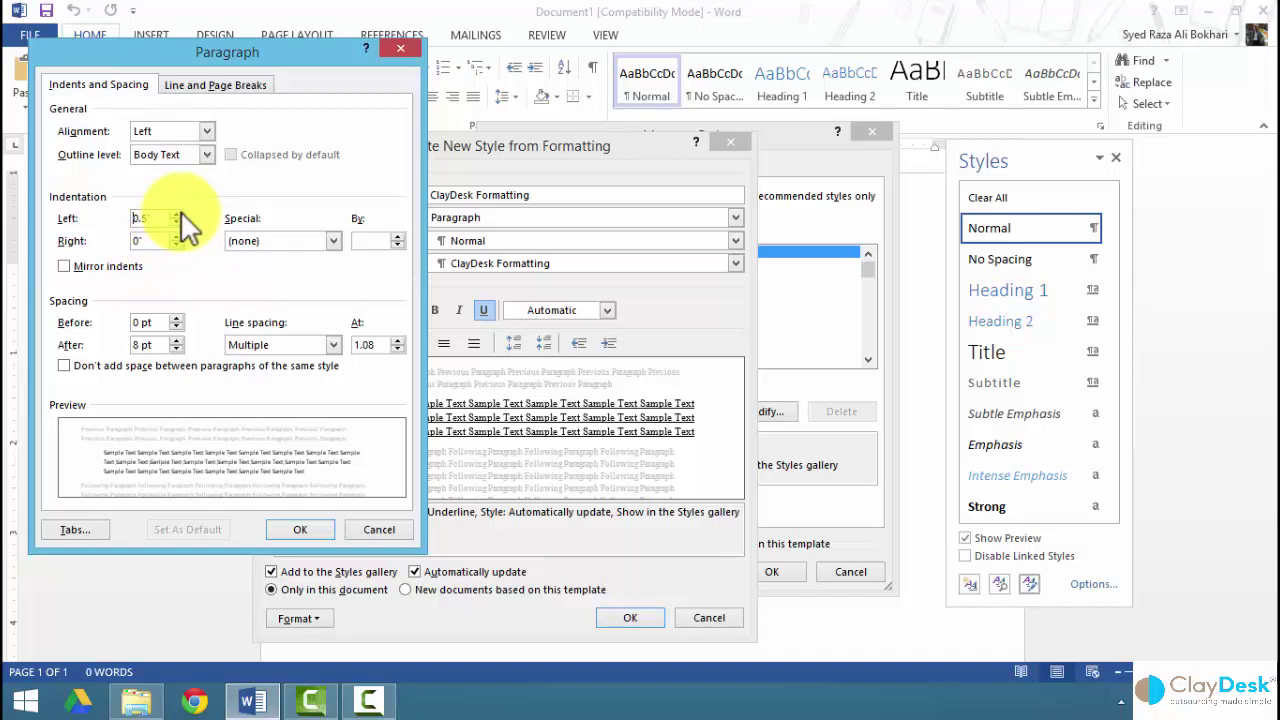
pyautogui.click(177, 214)
pyautogui.click(177, 214)
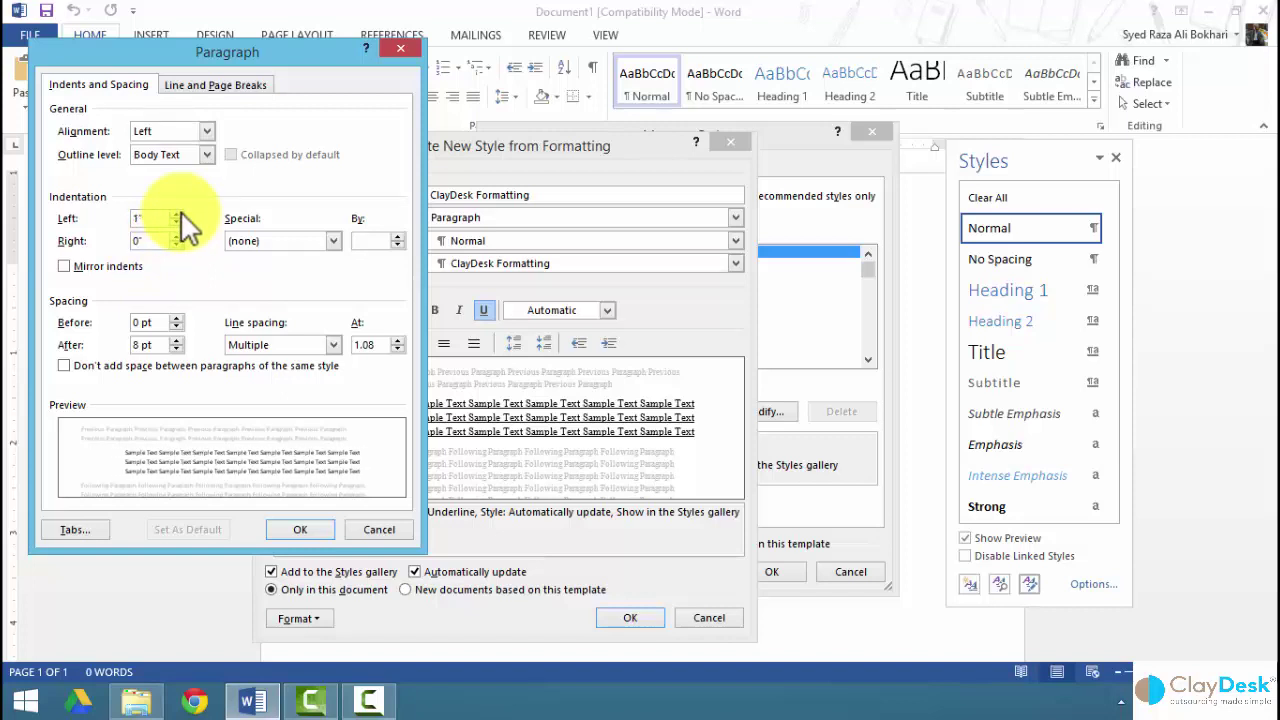
# Step: Set the right indentation in the style's paragraph formatting to 1" and apply the paragraph settings
pyautogui.click(177, 237)
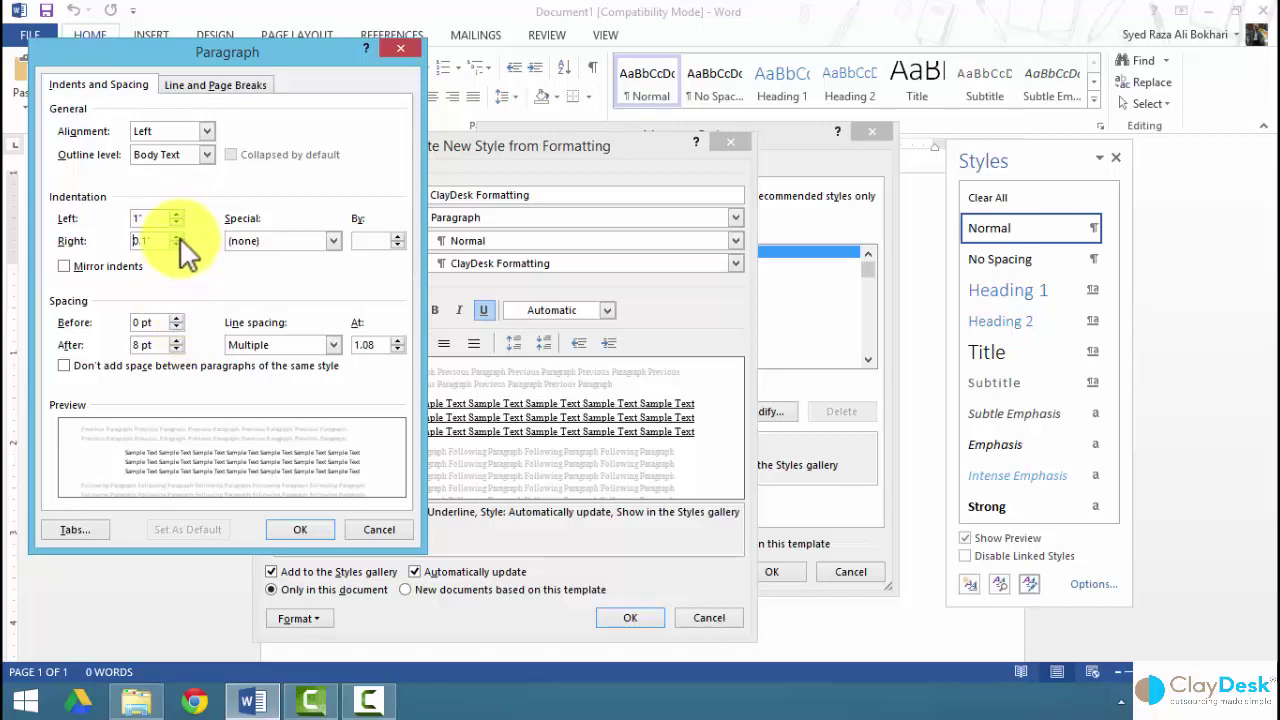
pyautogui.click(177, 237)
pyautogui.click(177, 237)
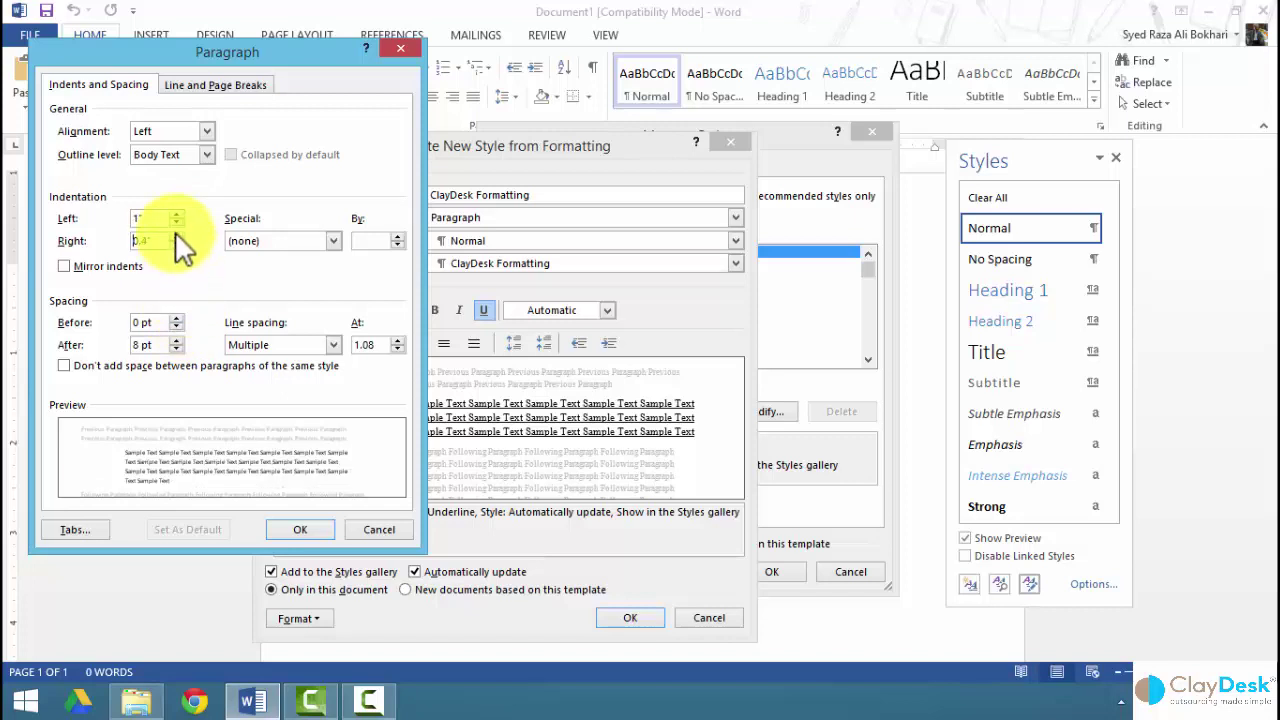
pyautogui.click(177, 237)
pyautogui.click(177, 237)
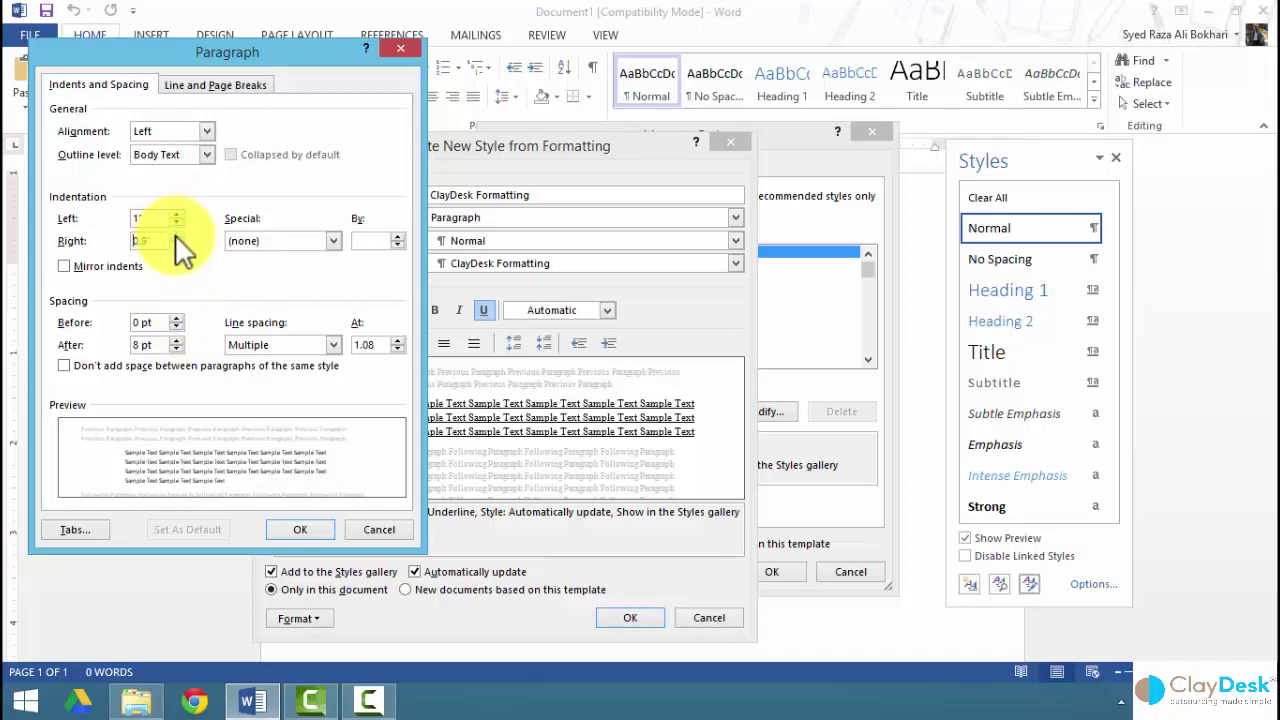
pyautogui.click(176, 236)
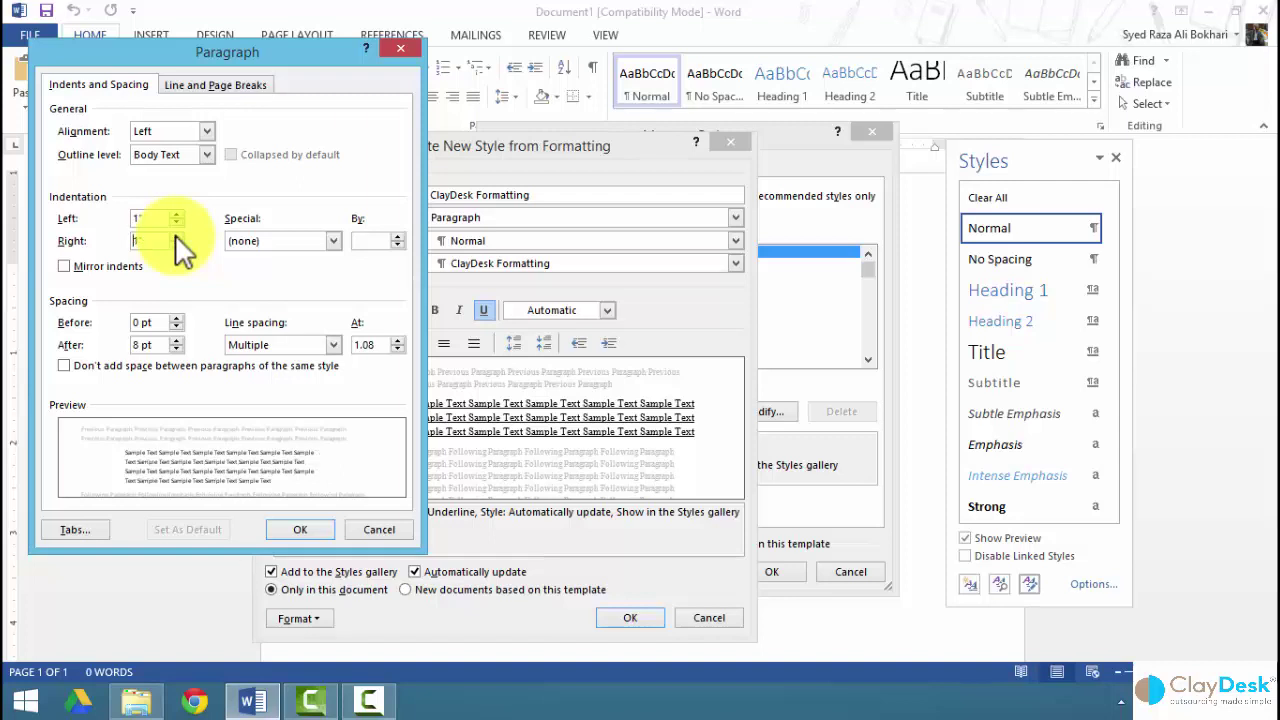
pyautogui.click(303, 530)
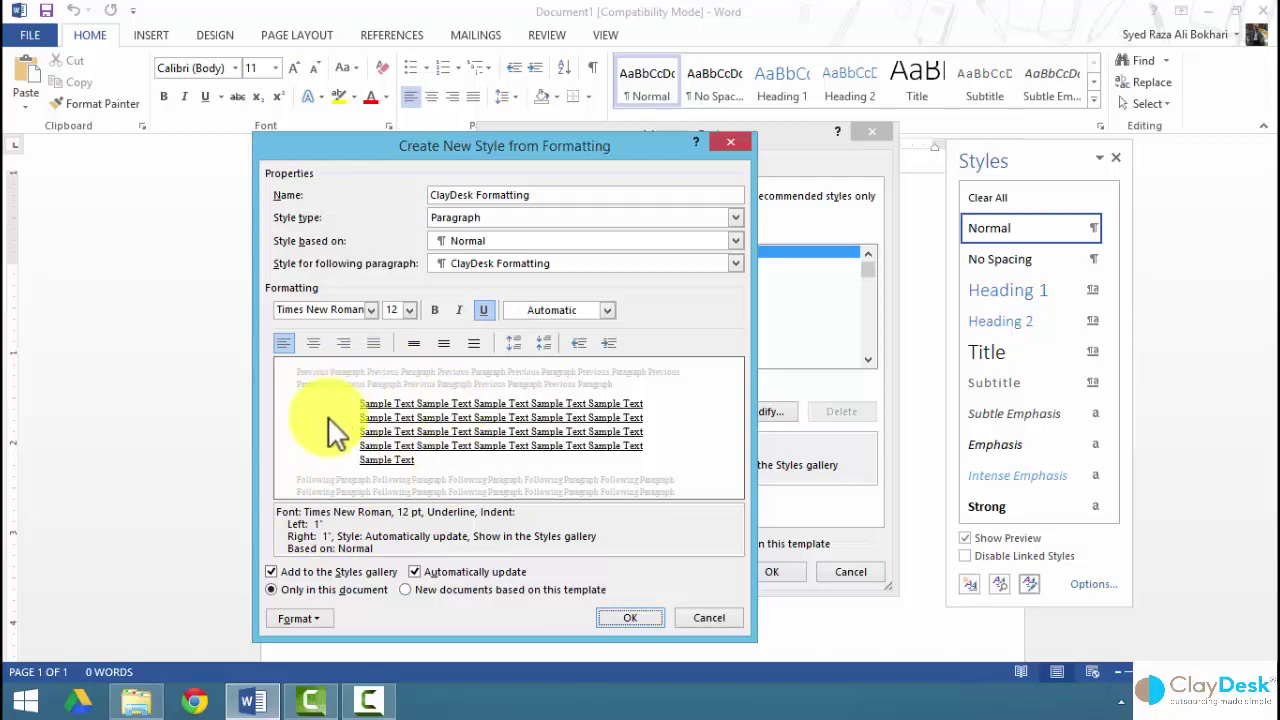
# Step: Add a Box border to the style's paragraphs and save the ClayDesk Formatting style in this document
pyautogui.click(322, 617)
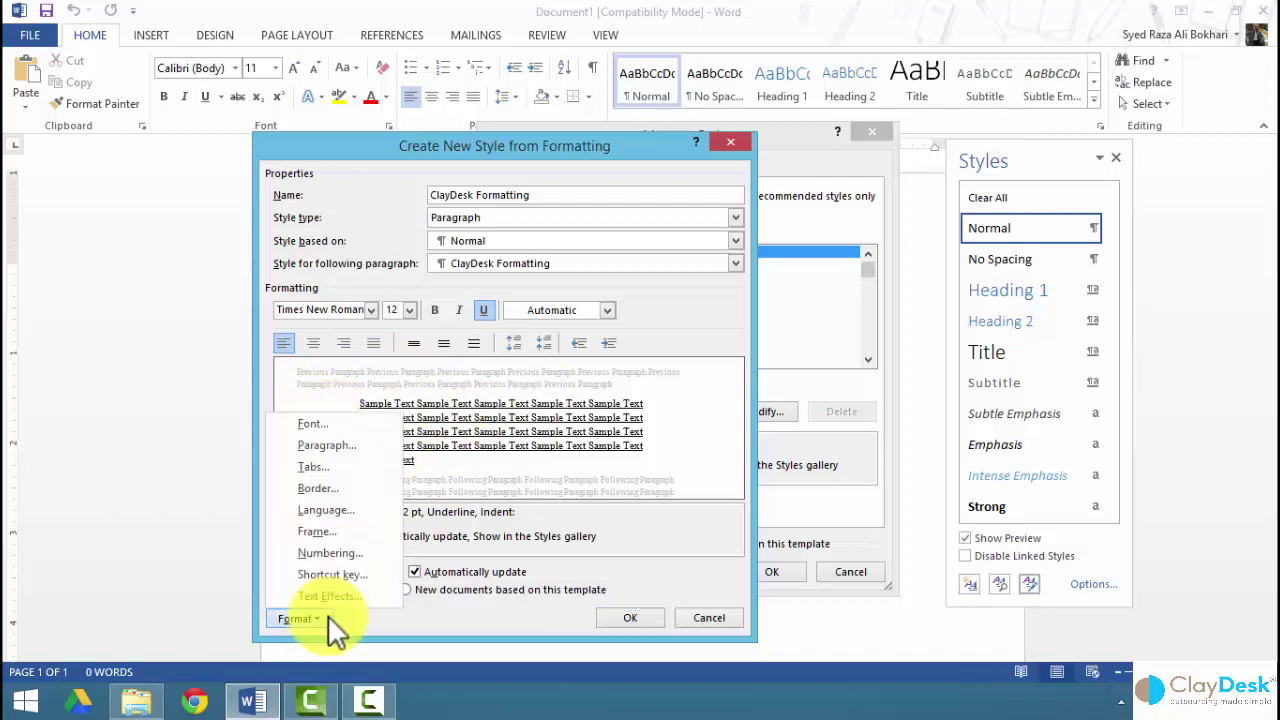
pyautogui.click(348, 489)
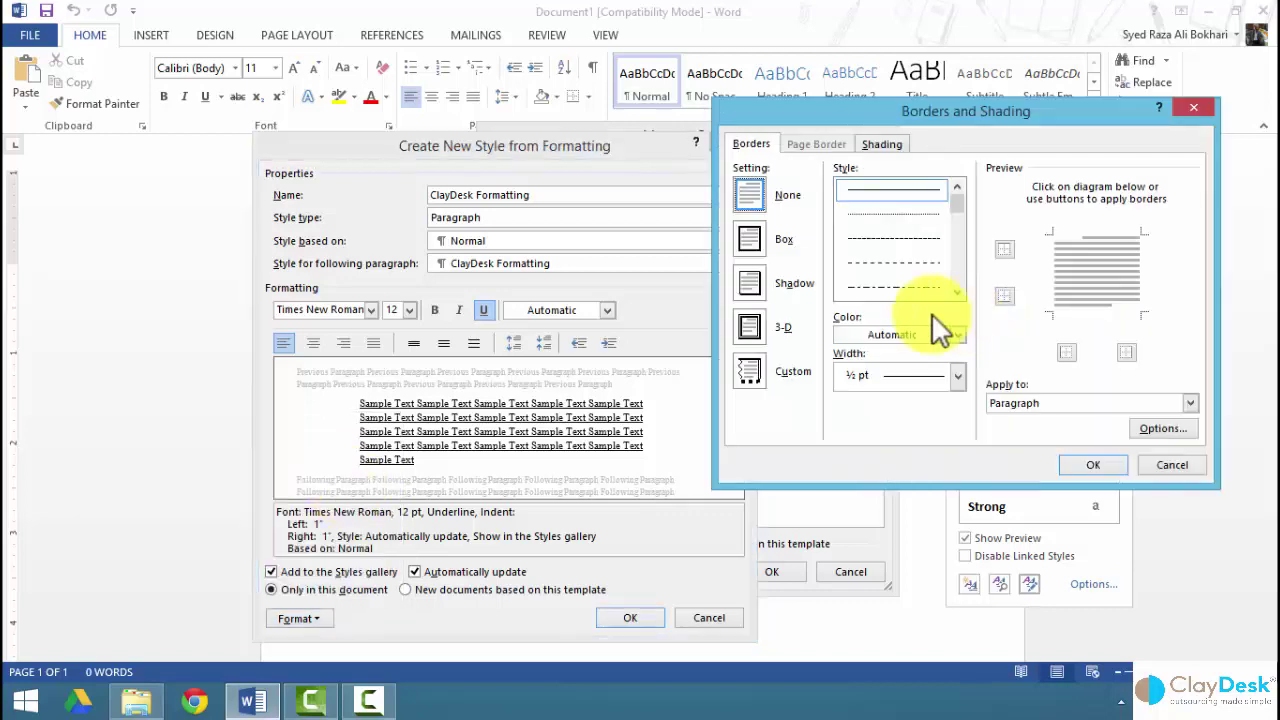
pyautogui.click(750, 230)
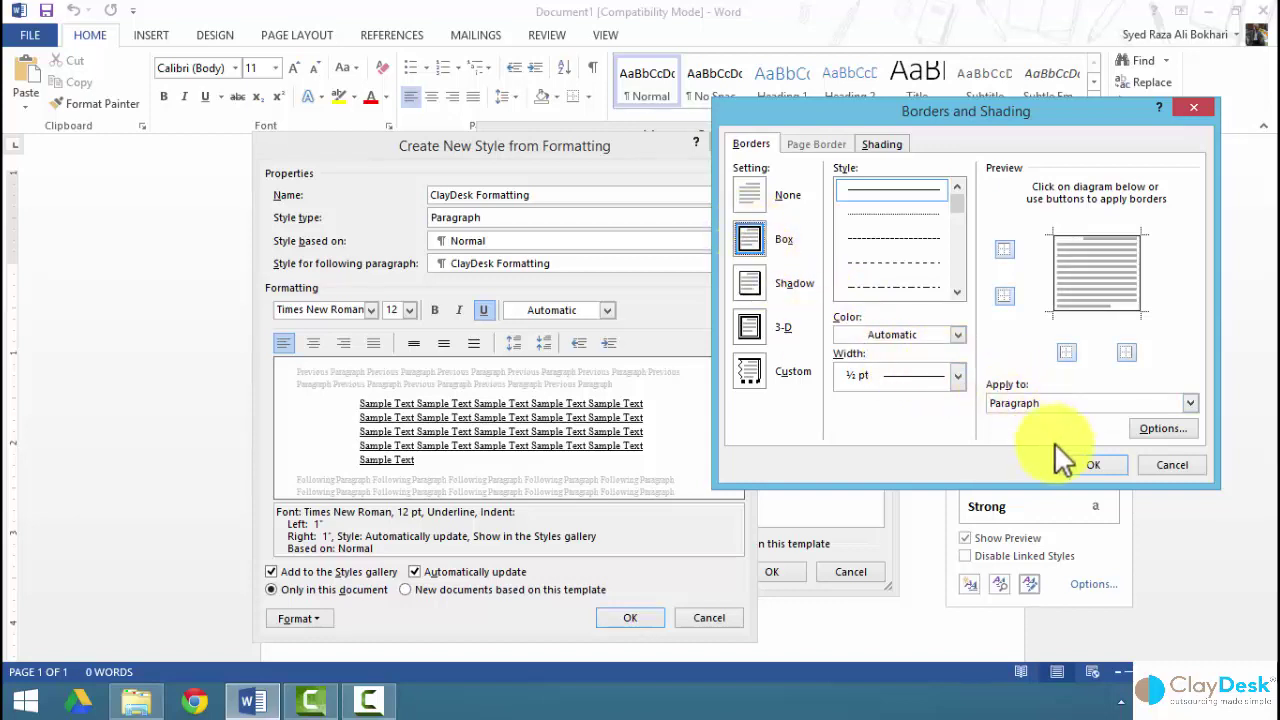
pyautogui.click(1092, 465)
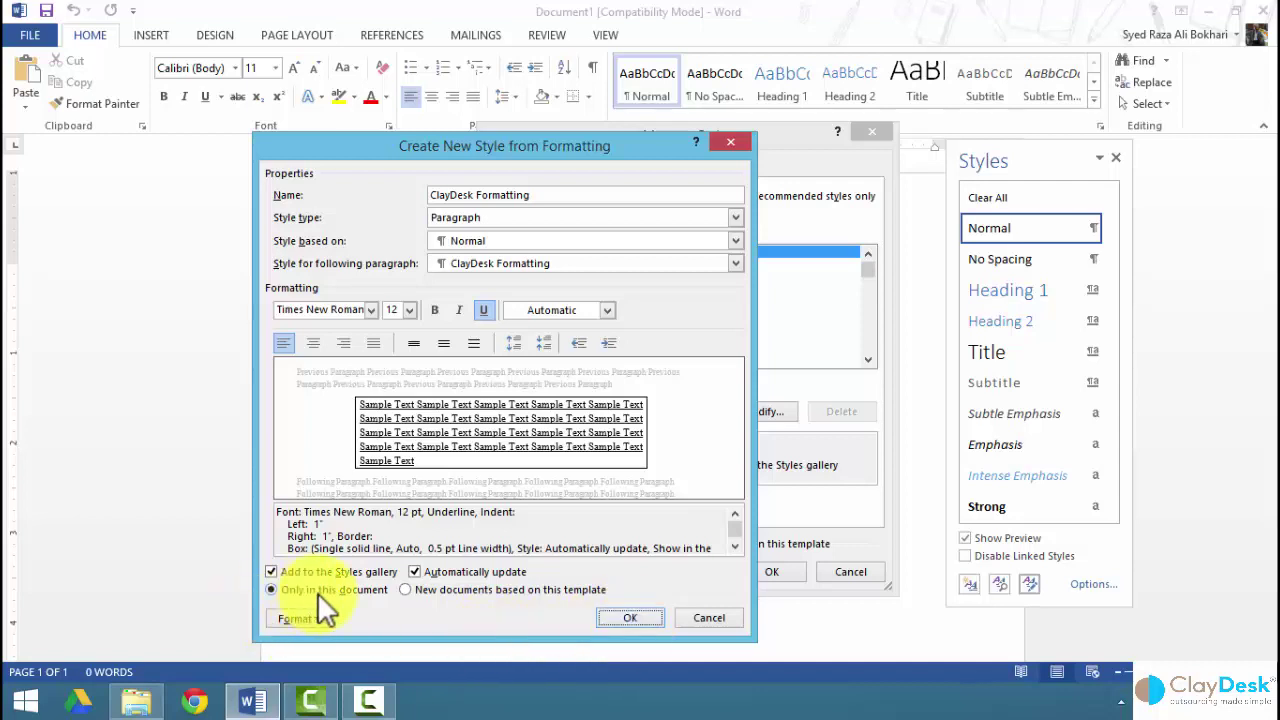
pyautogui.click(622, 617)
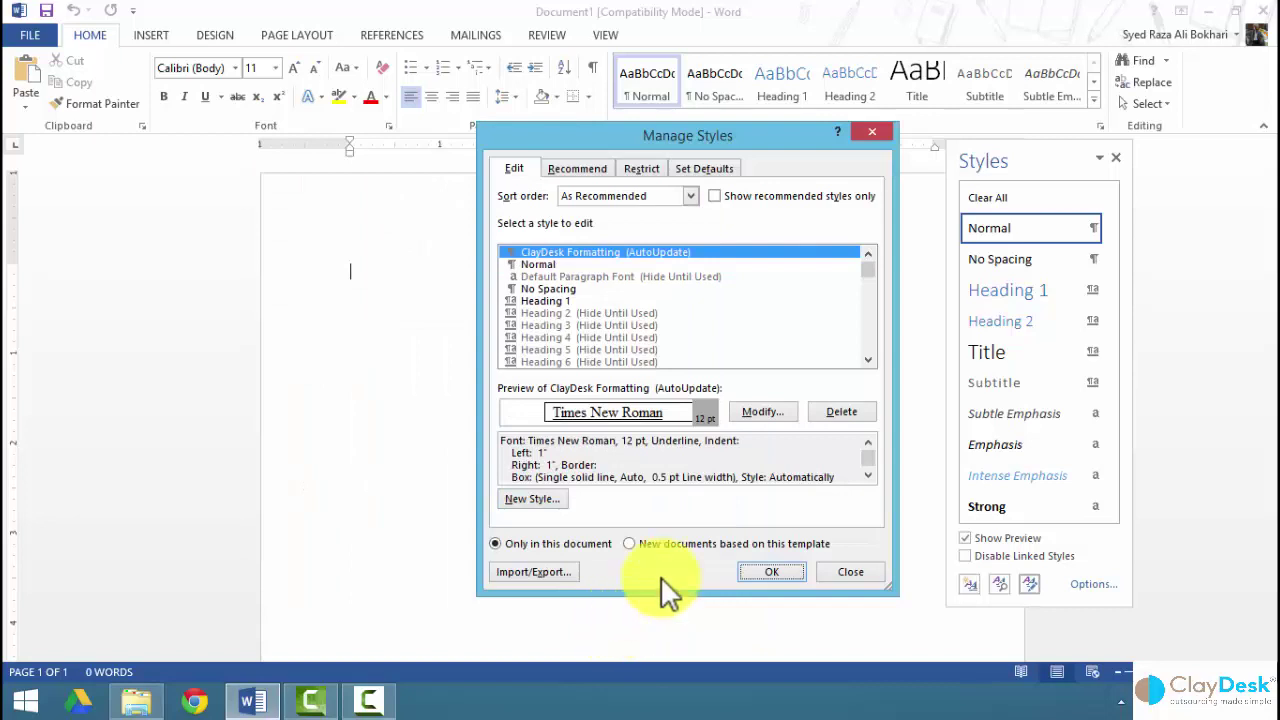
pyautogui.click(764, 567)
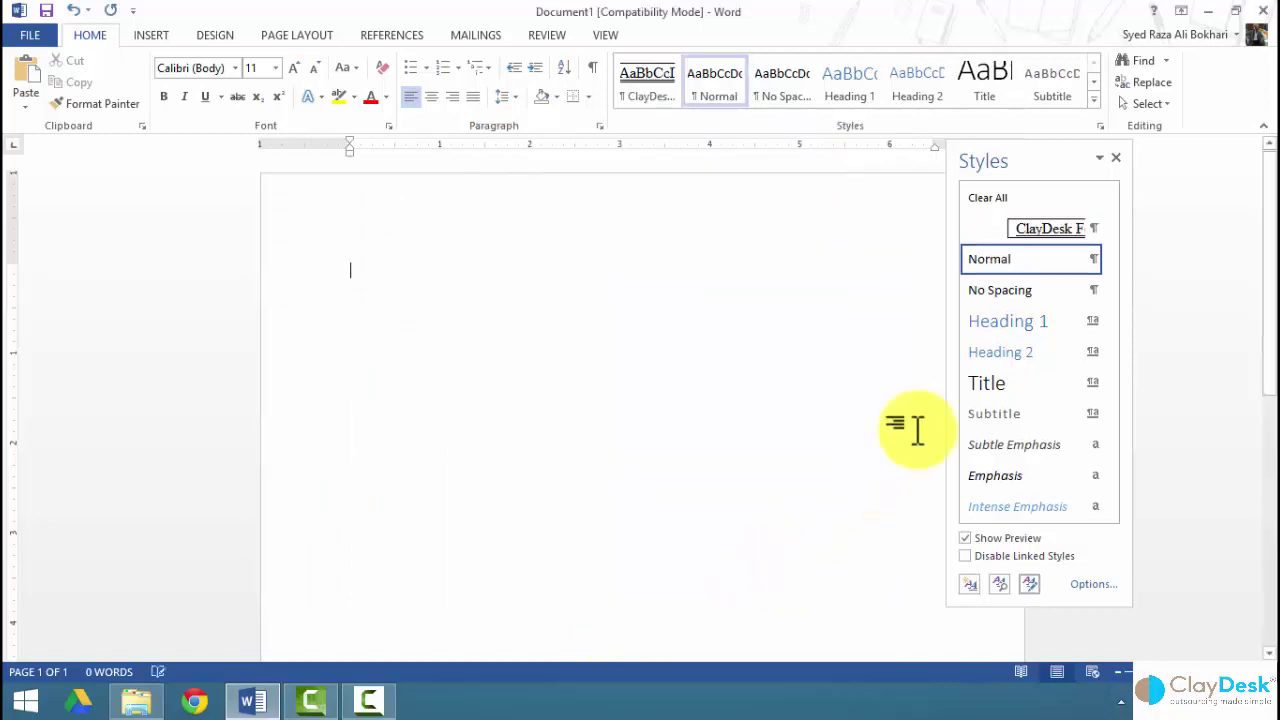
# Step: Switch to the desktop and open The original document.docx
pyautogui.moveTo(1040, 228)
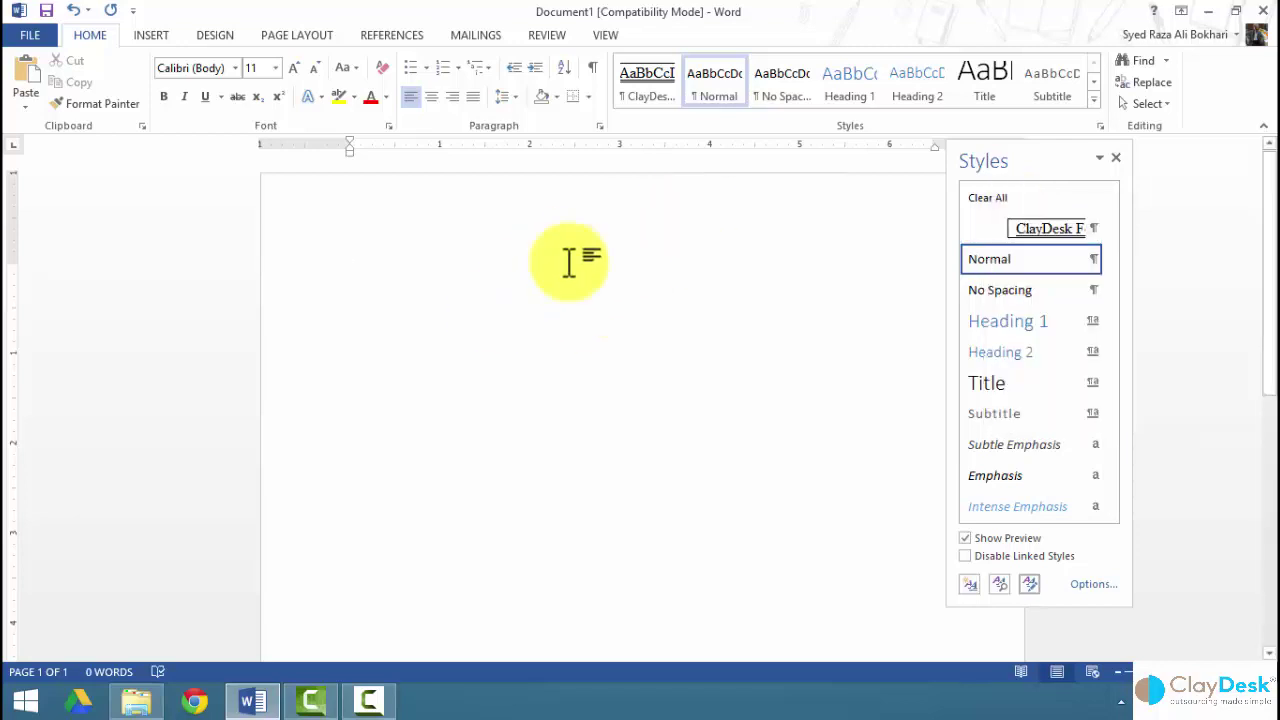
pyautogui.click(1210, 12)
pyautogui.click(534, 162)
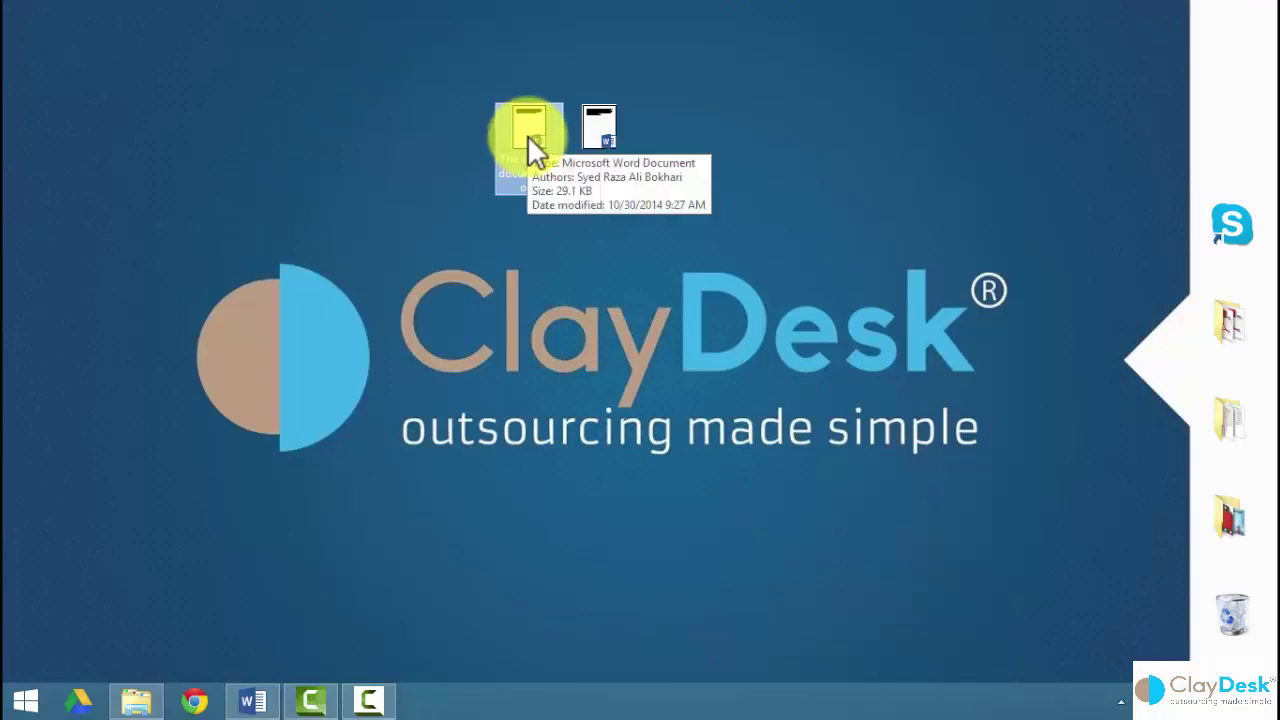
pyautogui.doubleClick(527, 135)
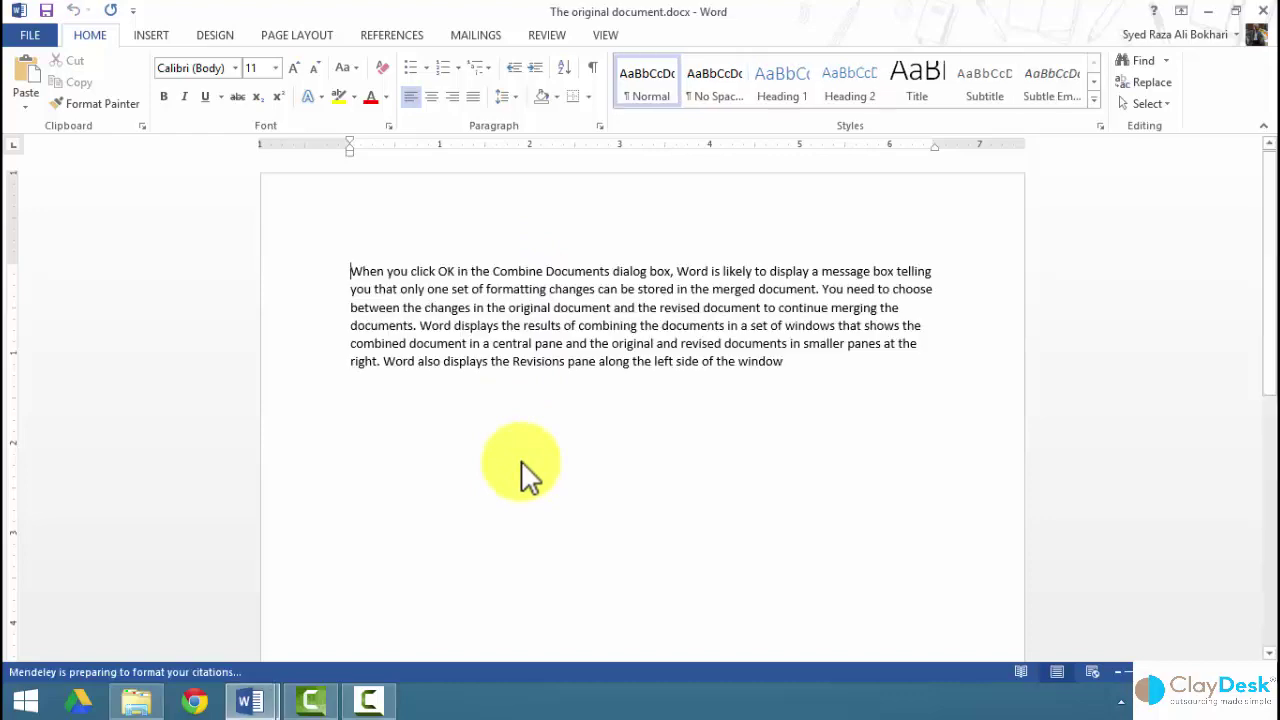
# Step: Copy the entire paragraph from The original document.docx and paste it into Document1
pyautogui.tripleClick(315, 285)
pyautogui.hotkey('ctrl', 'c')
pyautogui.click(250, 700)
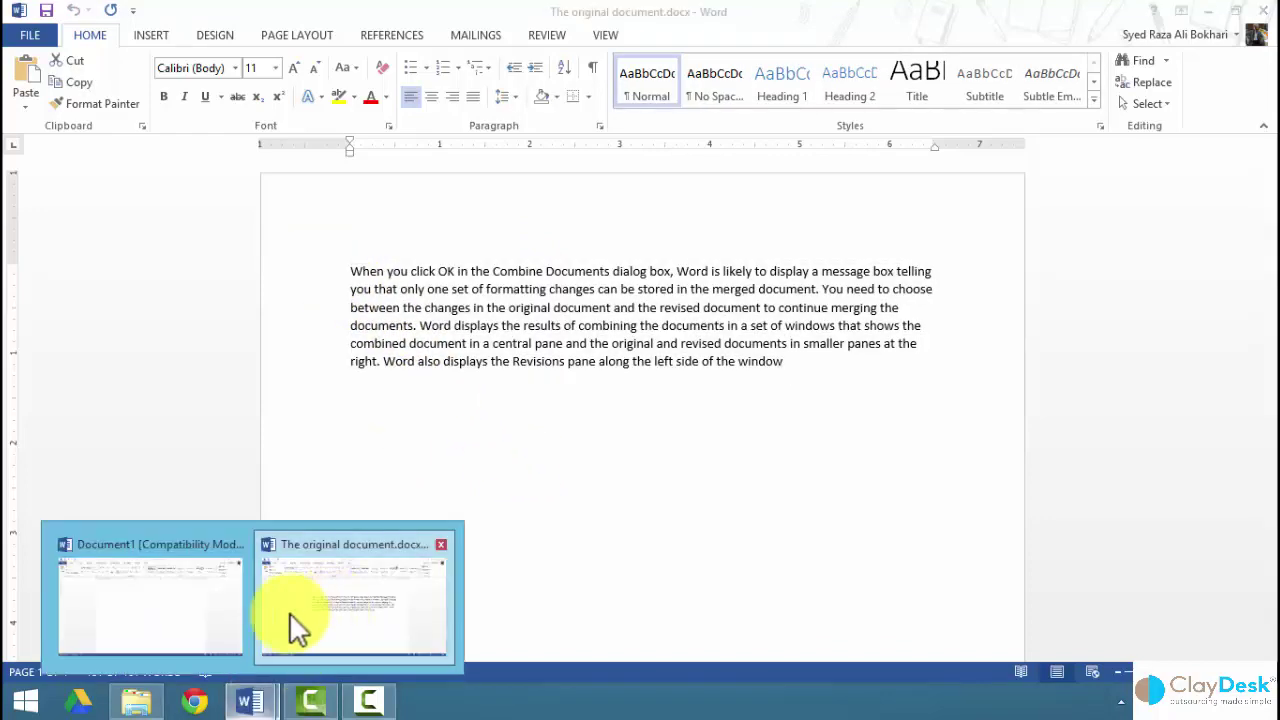
pyautogui.click(150, 600)
pyautogui.hotkey('ctrl', 'v')
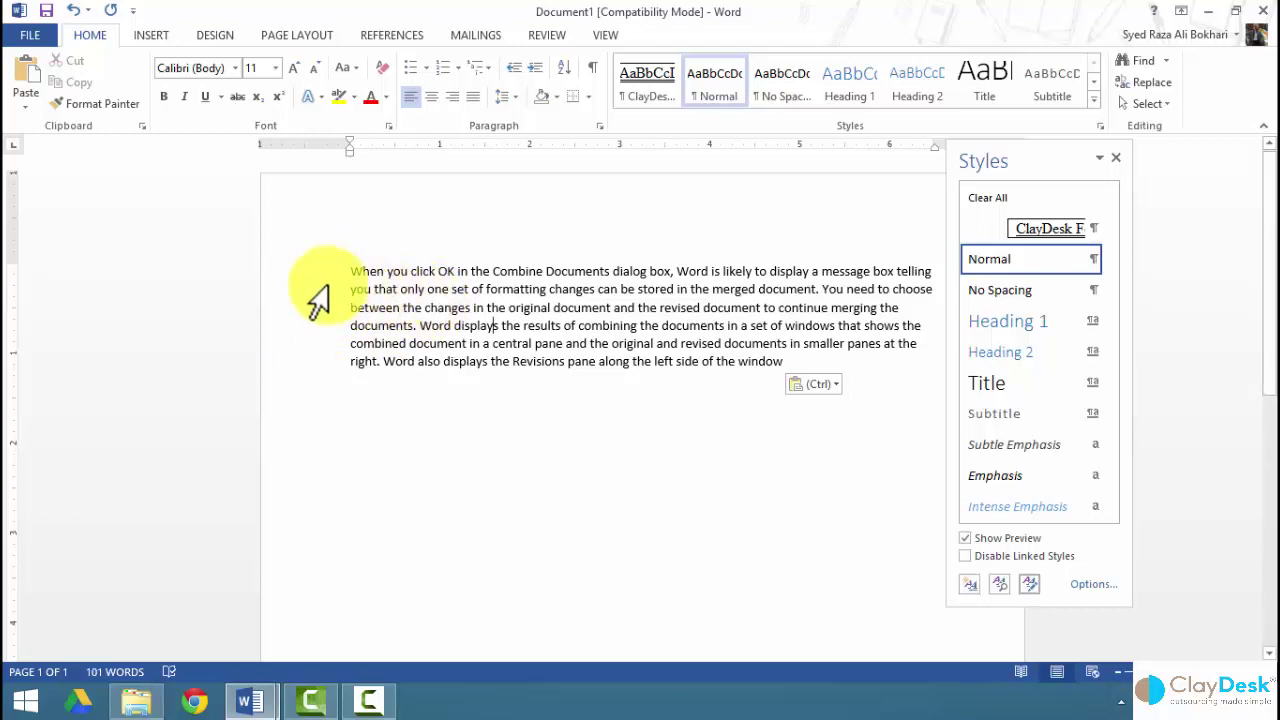
# Step: Apply the ClayDesk Formatting style to the whole pasted paragraph
pyautogui.moveTo(309, 280); pyautogui.dragTo(322, 385)
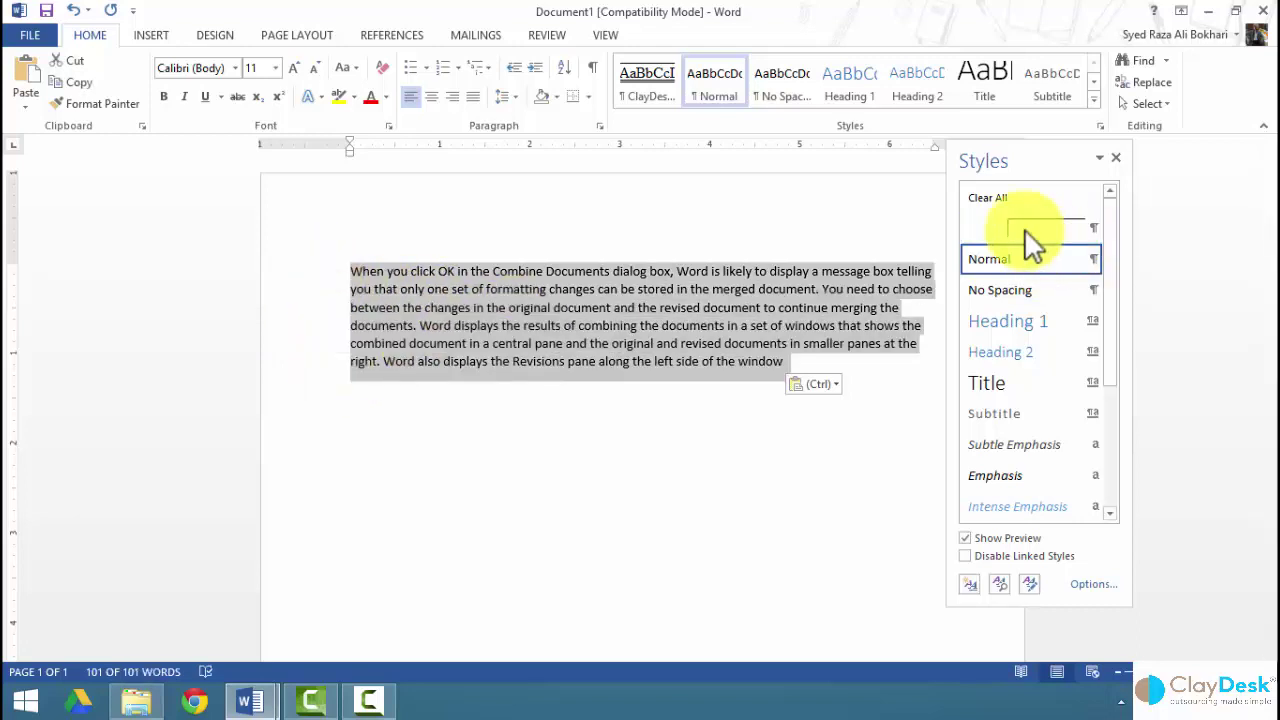
pyautogui.click(1024, 228)
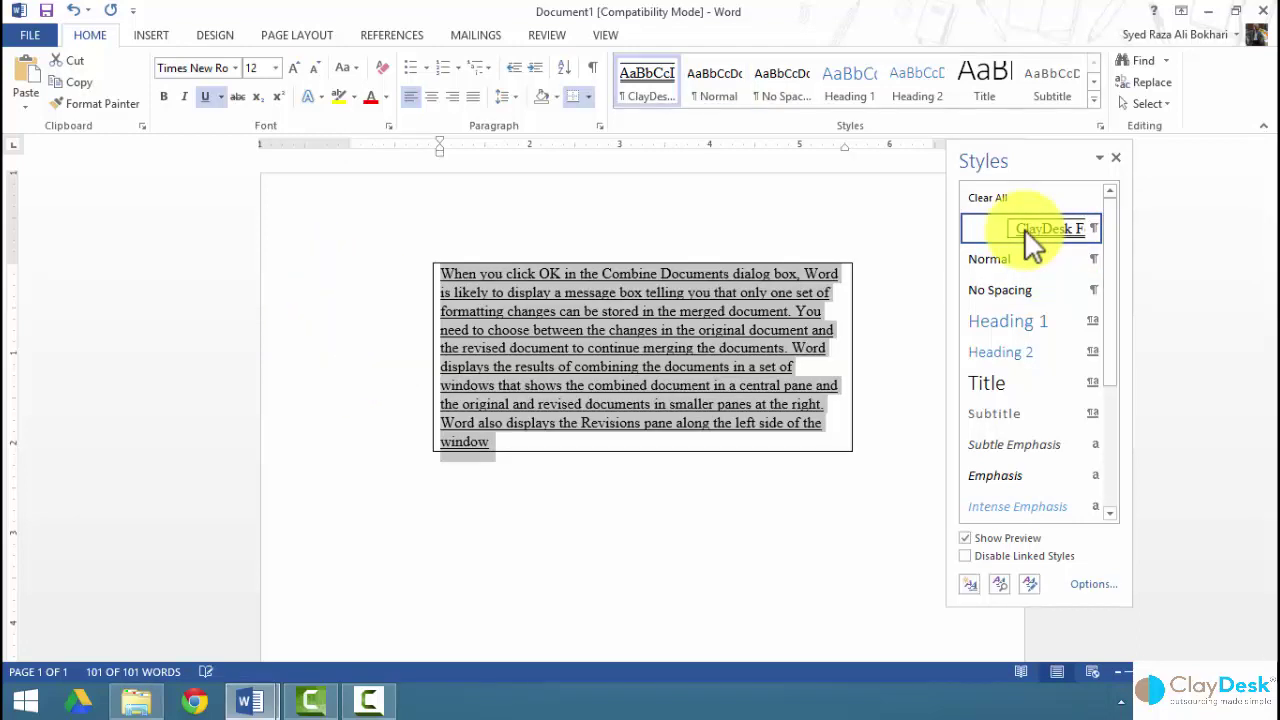
pyautogui.click(906, 387)
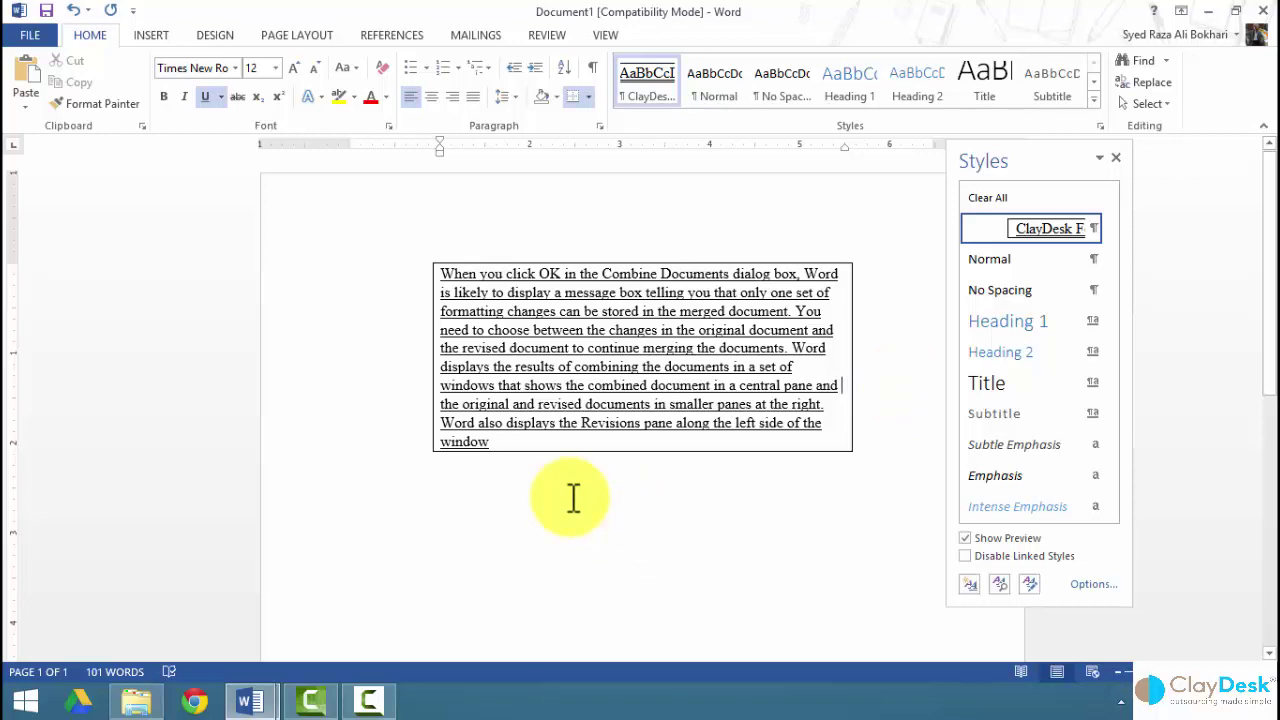
pyautogui.moveTo(1072, 235)
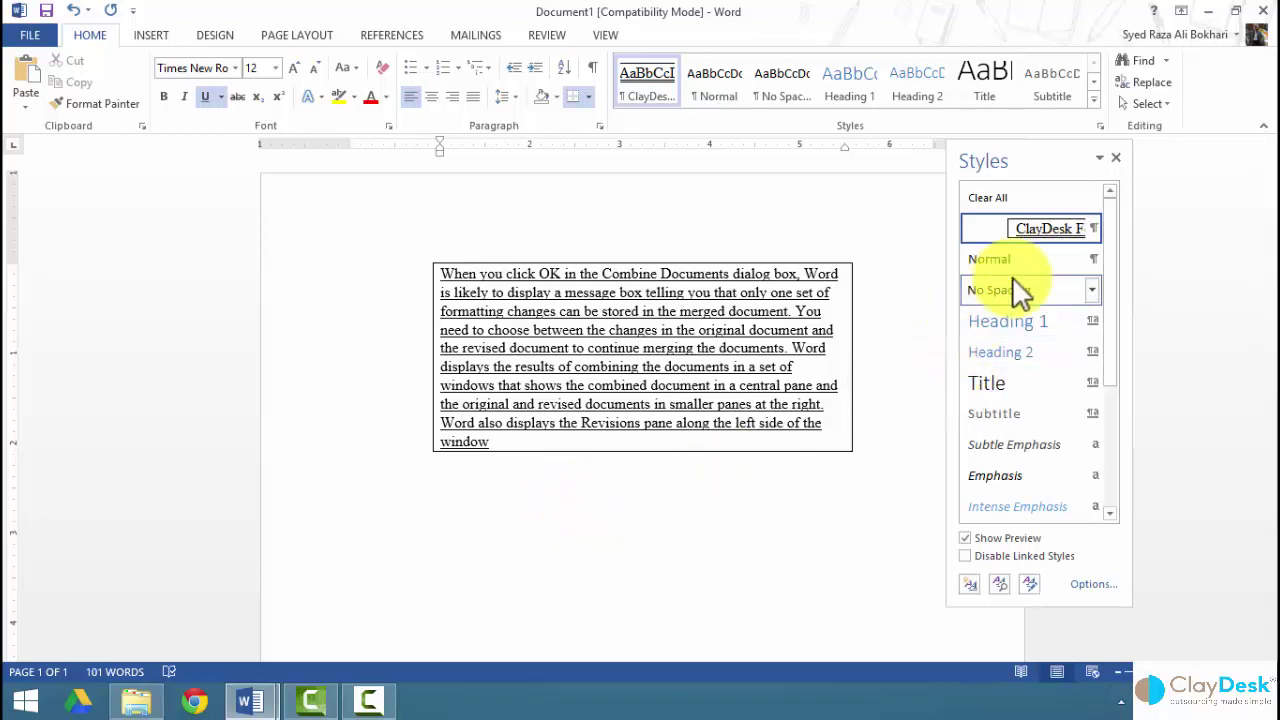
pyautogui.moveTo(1019, 257)
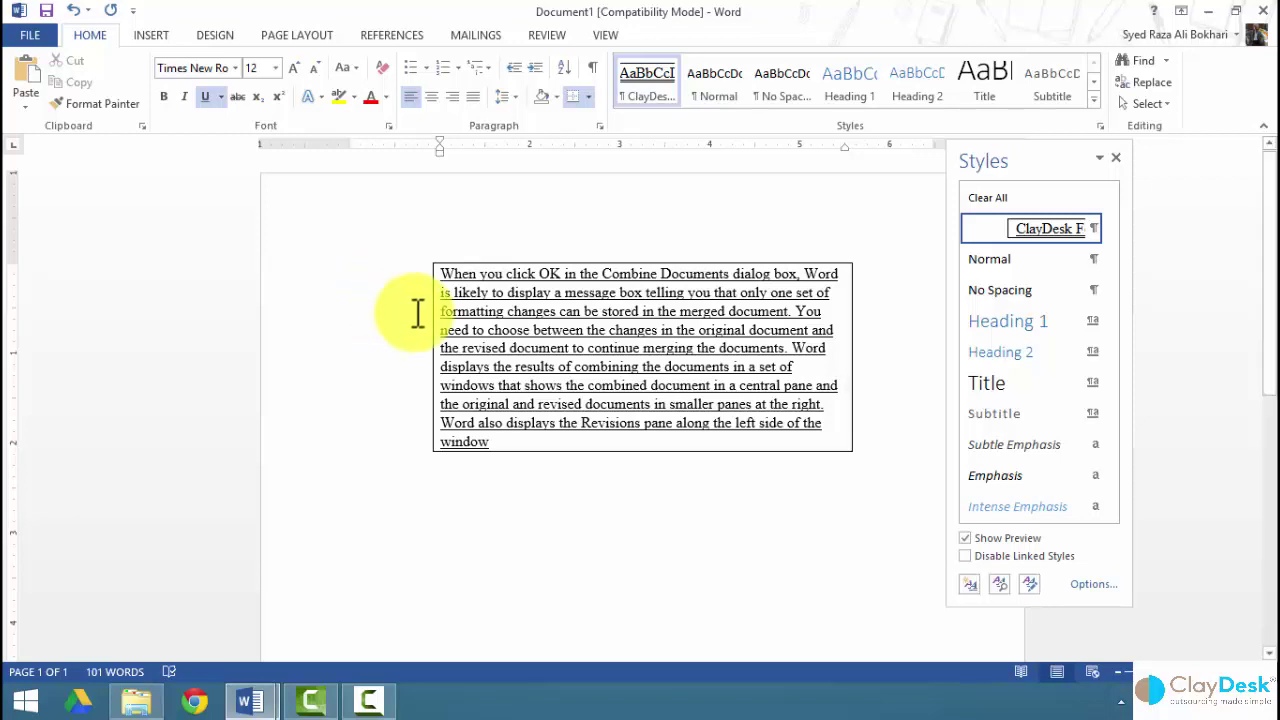
# Step: Select the ClayDesk Formatting style in Manage Styles and open the Organizer for importing and exporting styles
pyautogui.click(1035, 585)
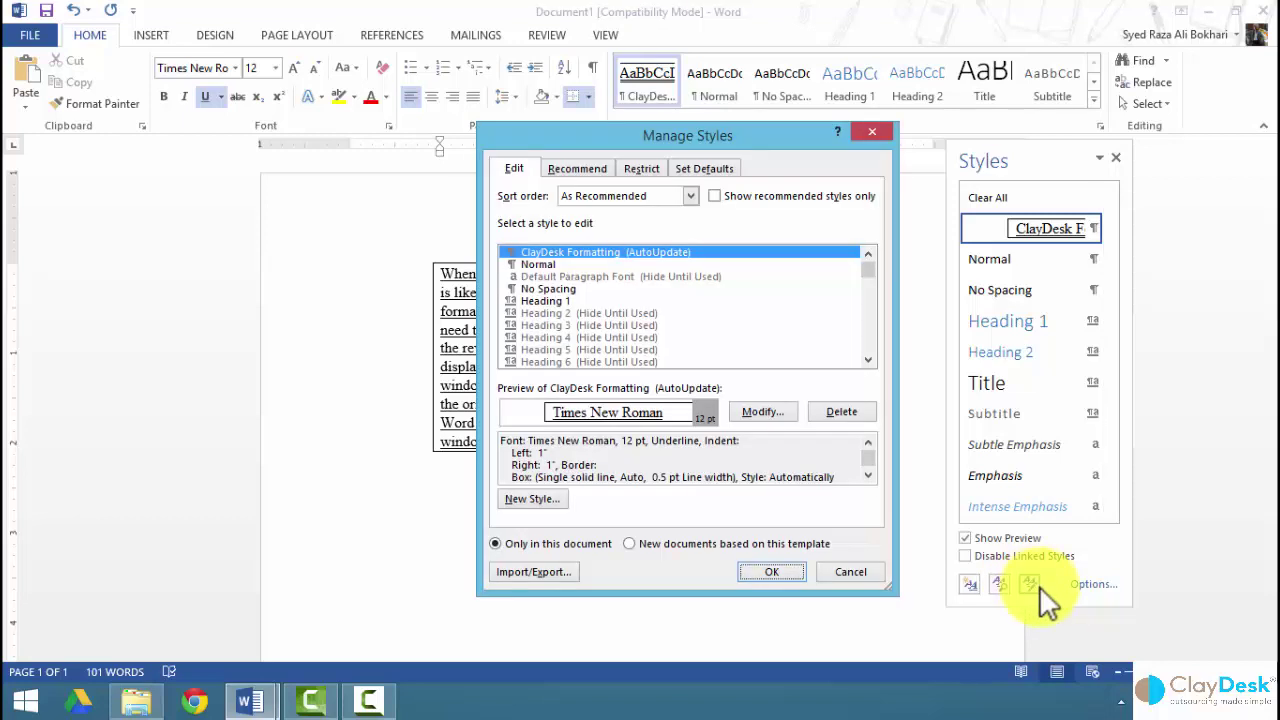
pyautogui.click(558, 253)
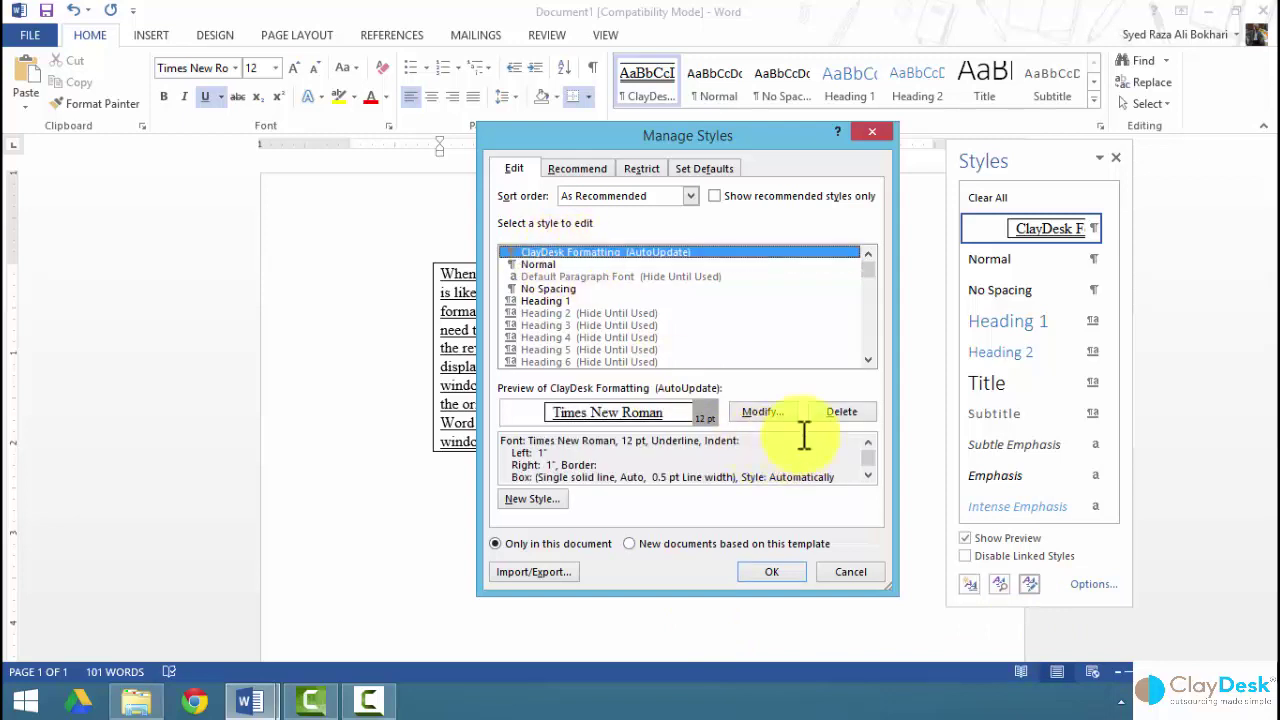
pyautogui.click(781, 414)
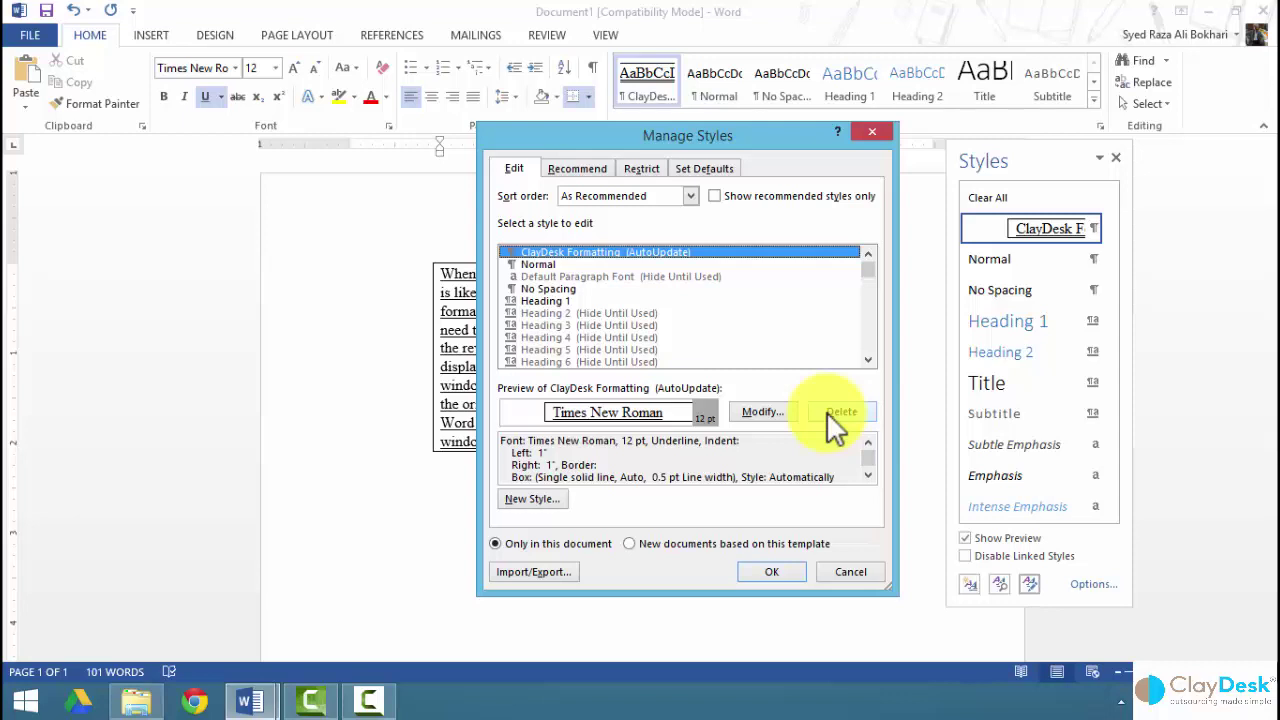
pyautogui.click(553, 570)
pyautogui.moveTo(634, 22); pyautogui.dragTo(445, 180)
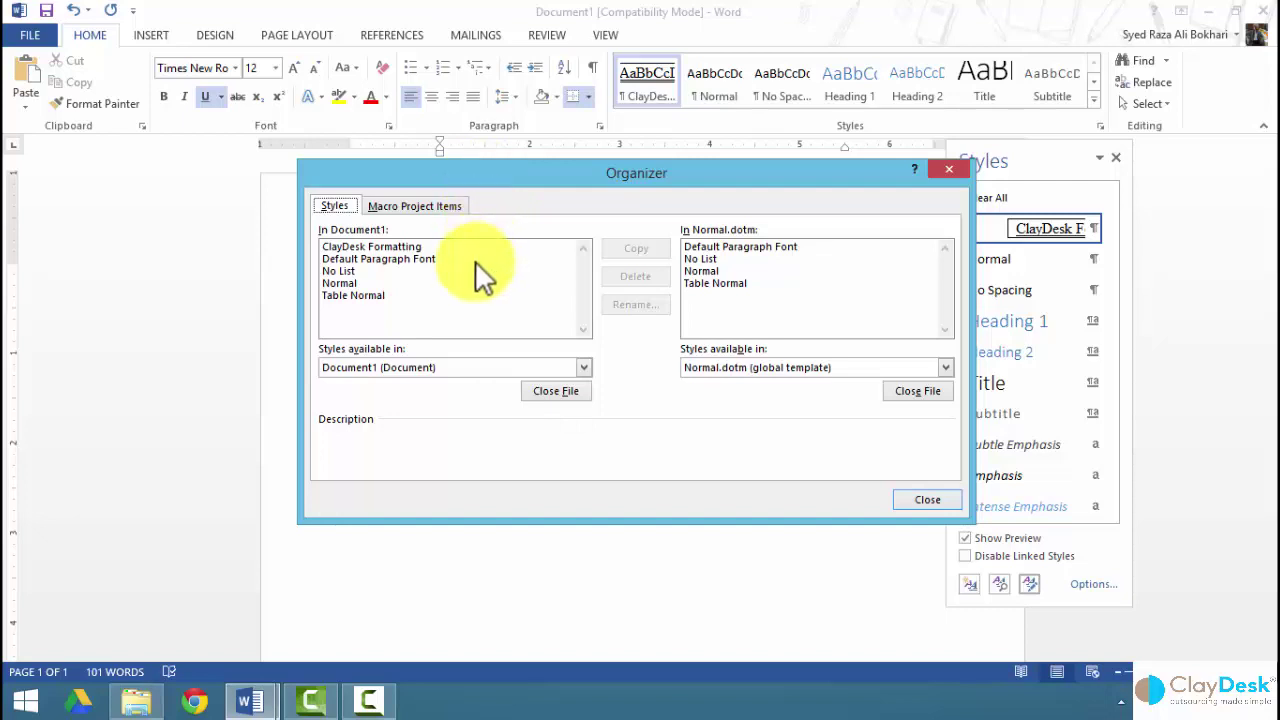
# Step: Copy the ClayDesk Formatting style from Document1 to the Normal.dotm global template and close the Organizer
pyautogui.click(336, 246)
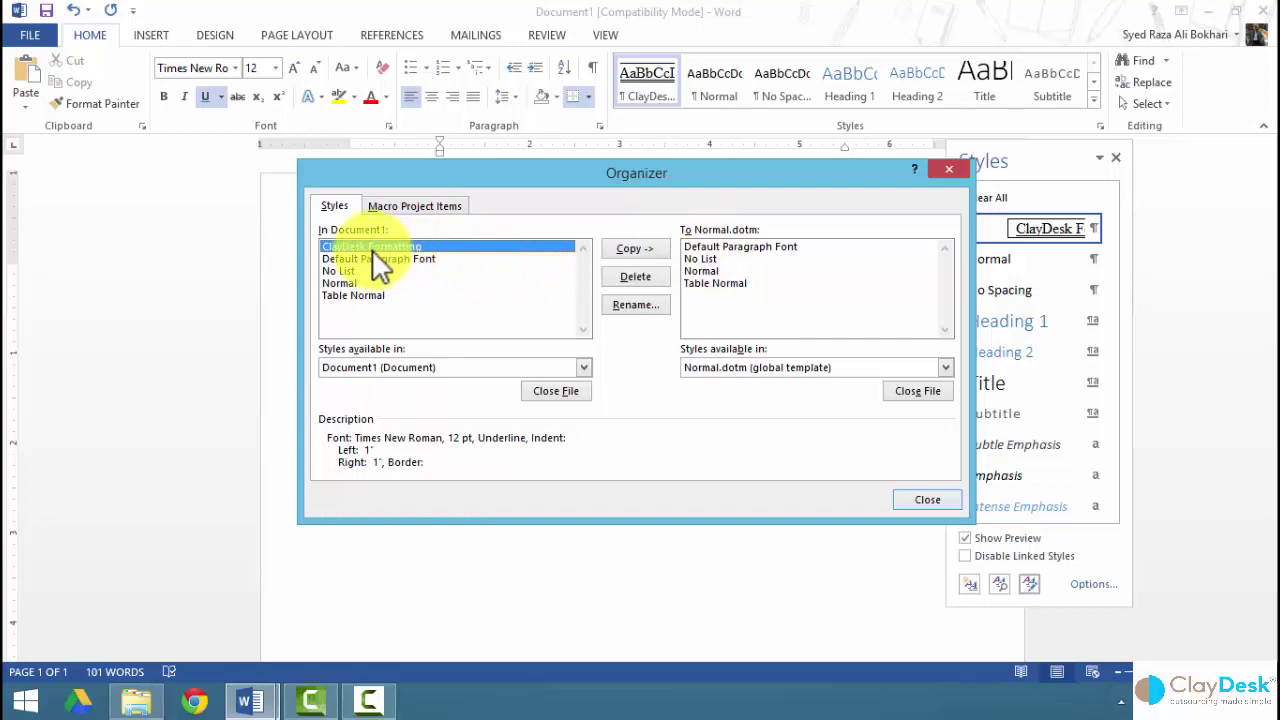
pyautogui.click(621, 250)
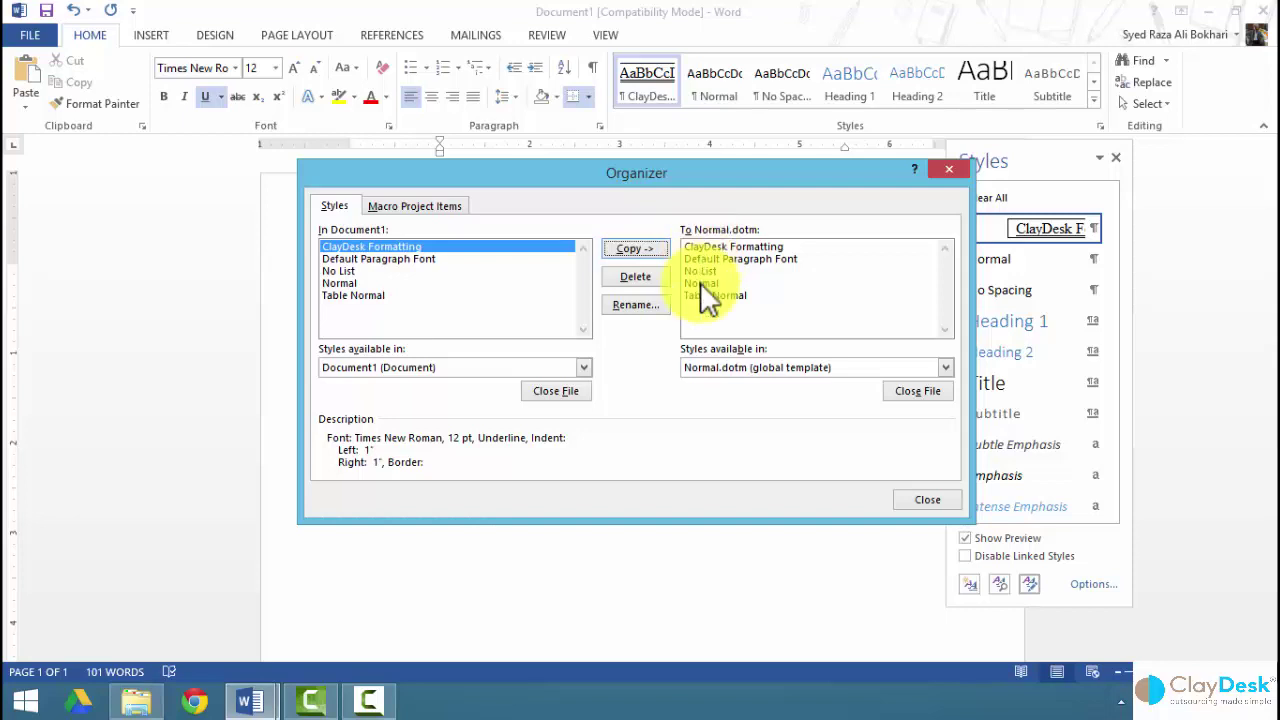
pyautogui.moveTo(850, 183); pyautogui.dragTo(677, 200)
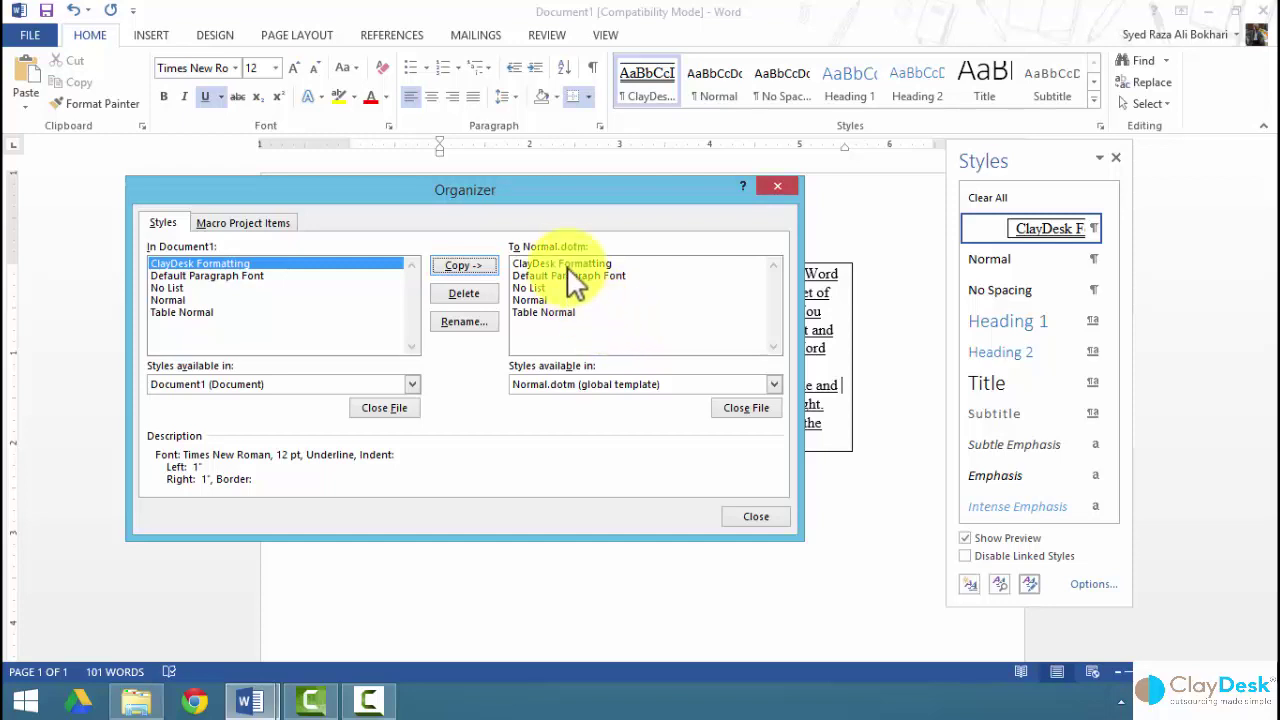
pyautogui.click(643, 386)
pyautogui.click(643, 398)
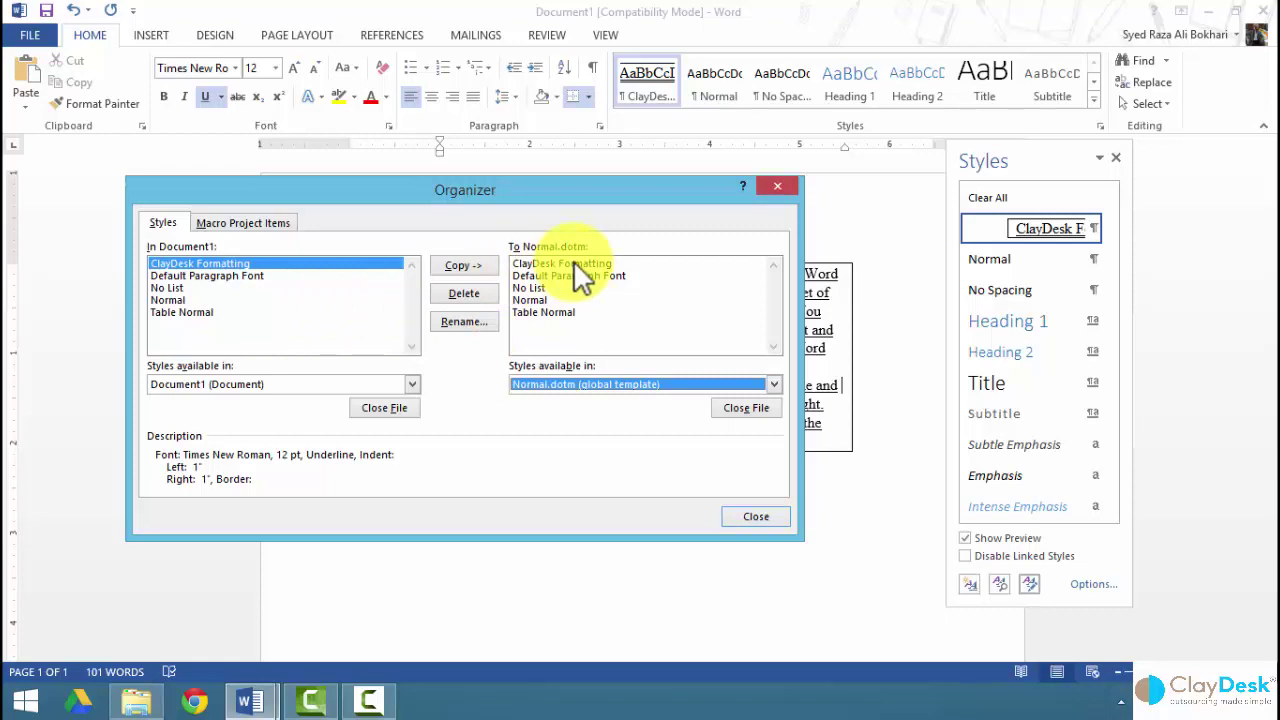
pyautogui.click(757, 517)
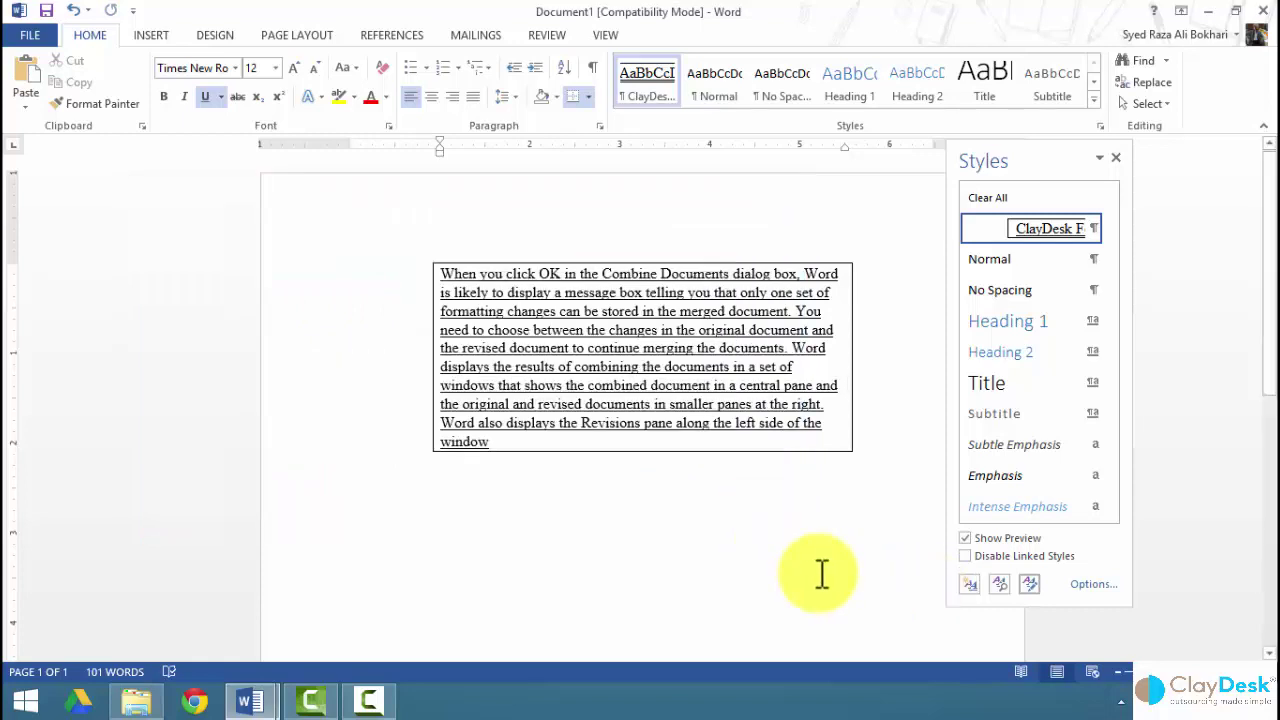
# Step: Examine the boxed paragraph's style in the Style Inspector, placed clear of the text
pyautogui.click(998, 585)
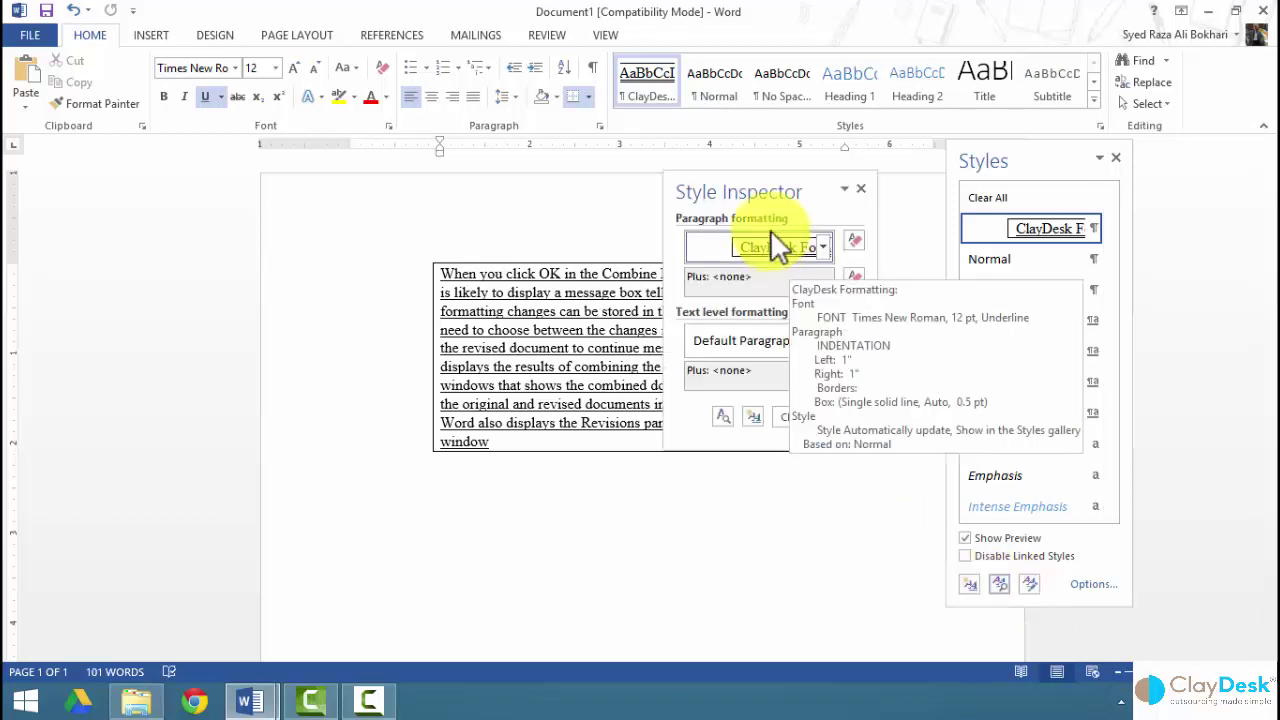
pyautogui.moveTo(760, 180); pyautogui.dragTo(308, 232)
pyautogui.moveTo(318, 304)
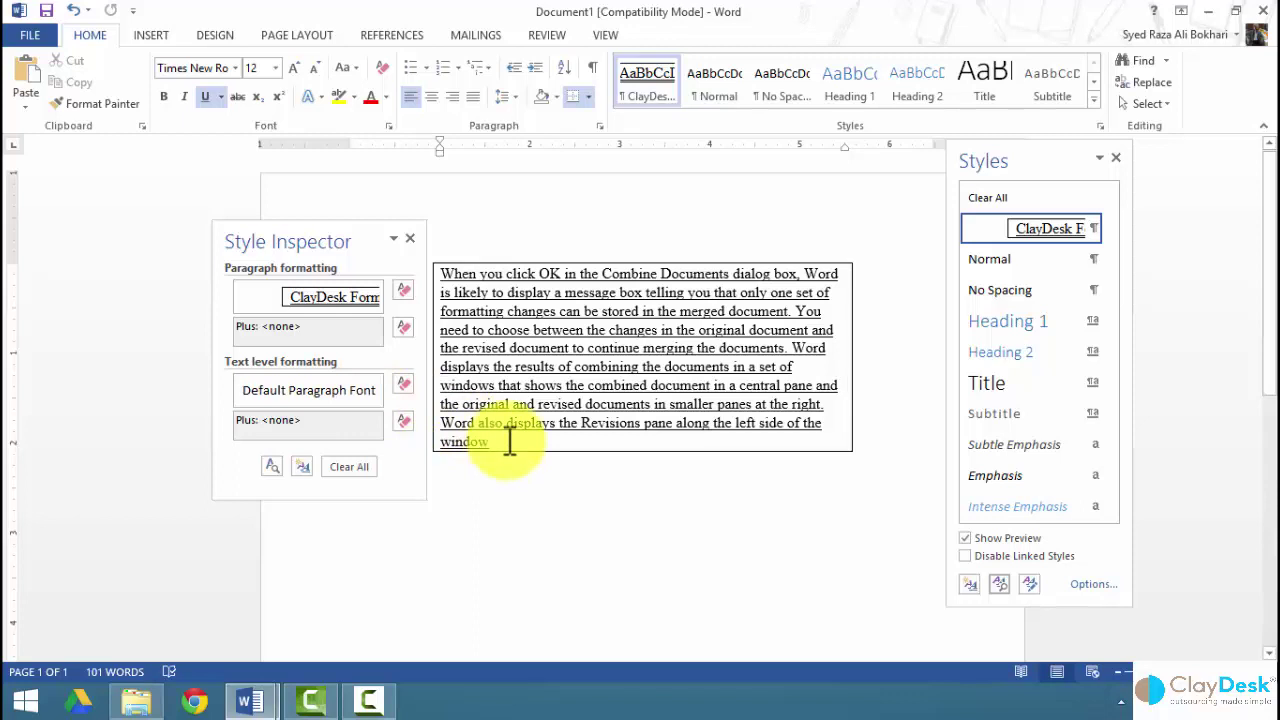
# Step: Italicize the whole boxed paragraph
pyautogui.moveTo(509, 442); pyautogui.dragTo(437, 286)
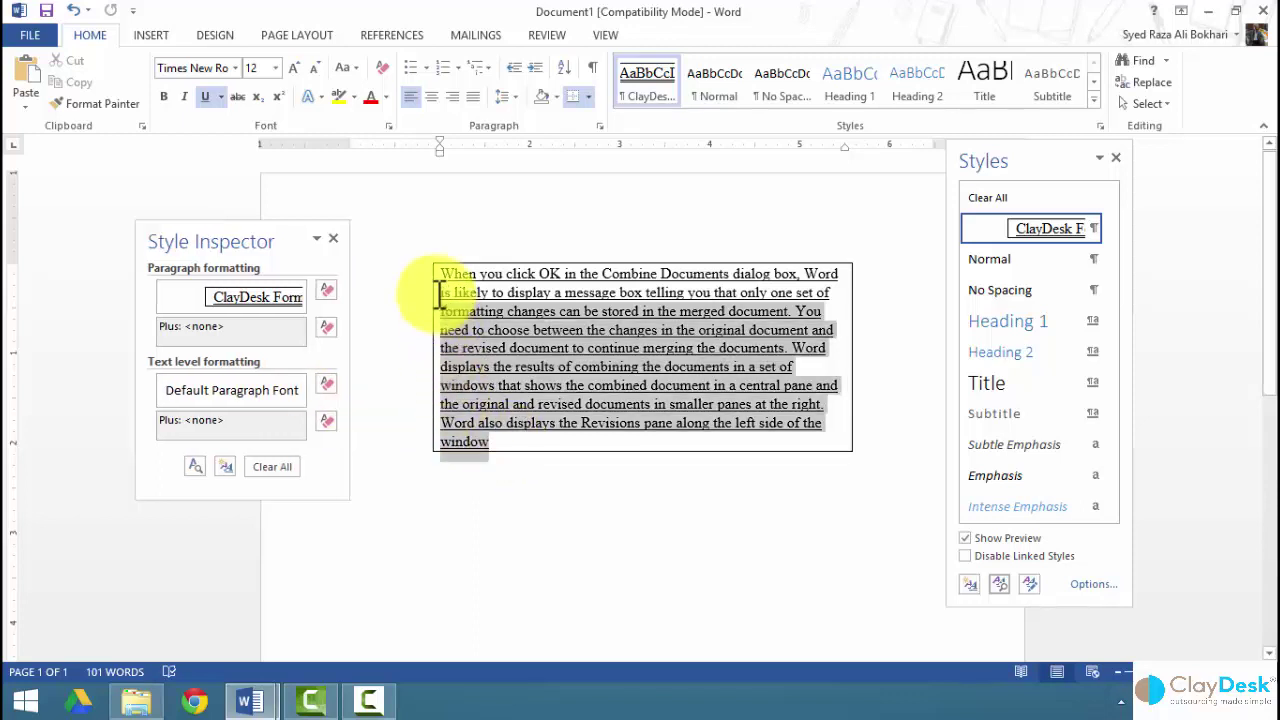
pyautogui.click(185, 102)
pyautogui.click(184, 101)
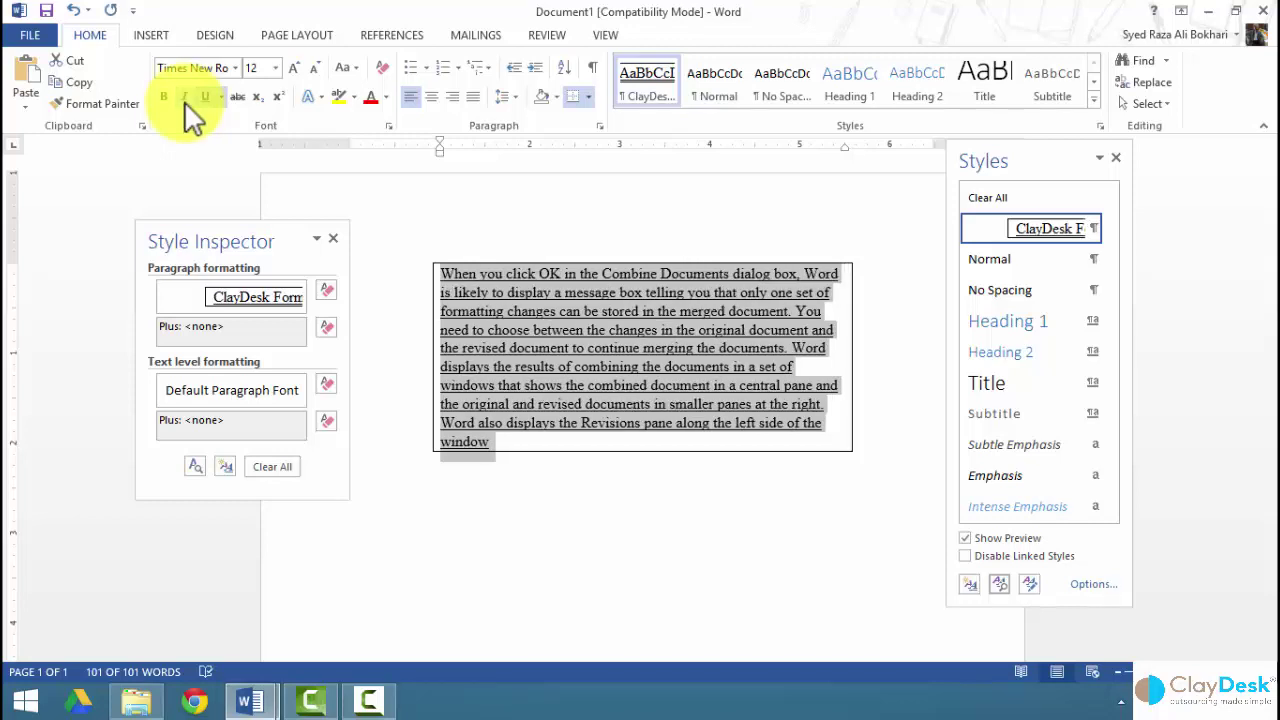
pyautogui.click(184, 101)
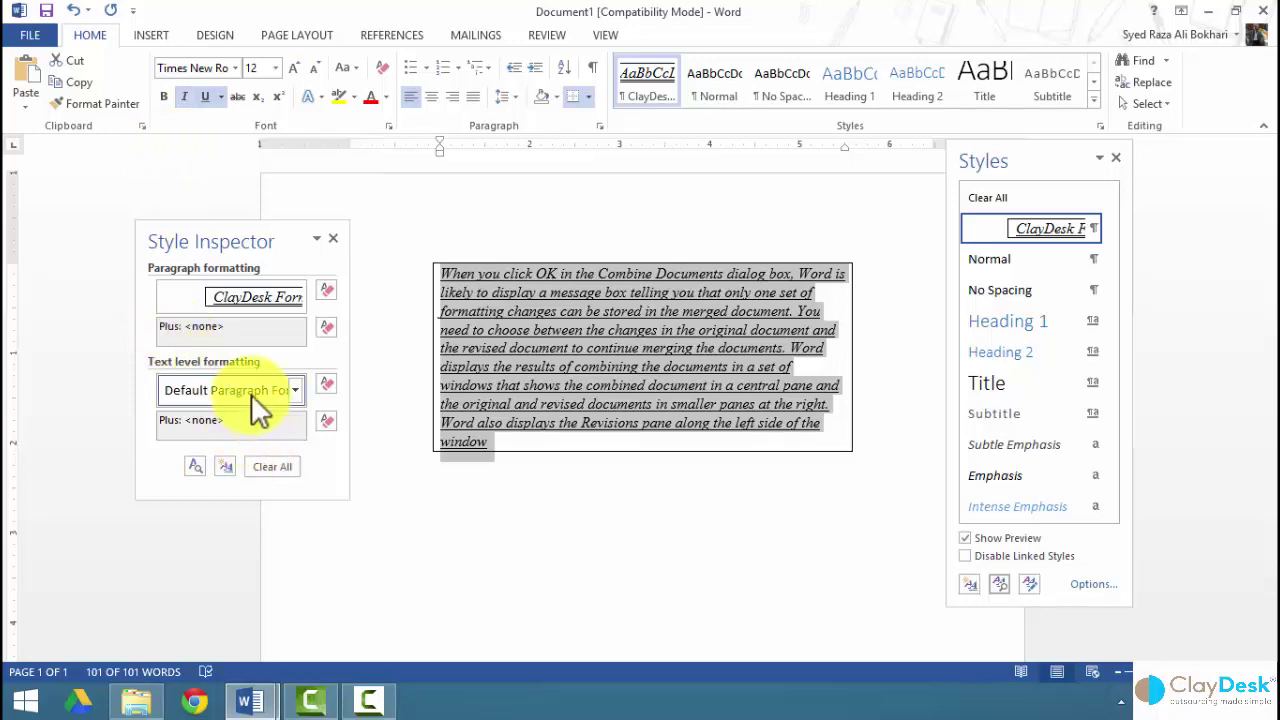
# Step: Look at the options available for the Default Paragraph Font in the Style Inspector and deselect the paragraph
pyautogui.click(296, 390)
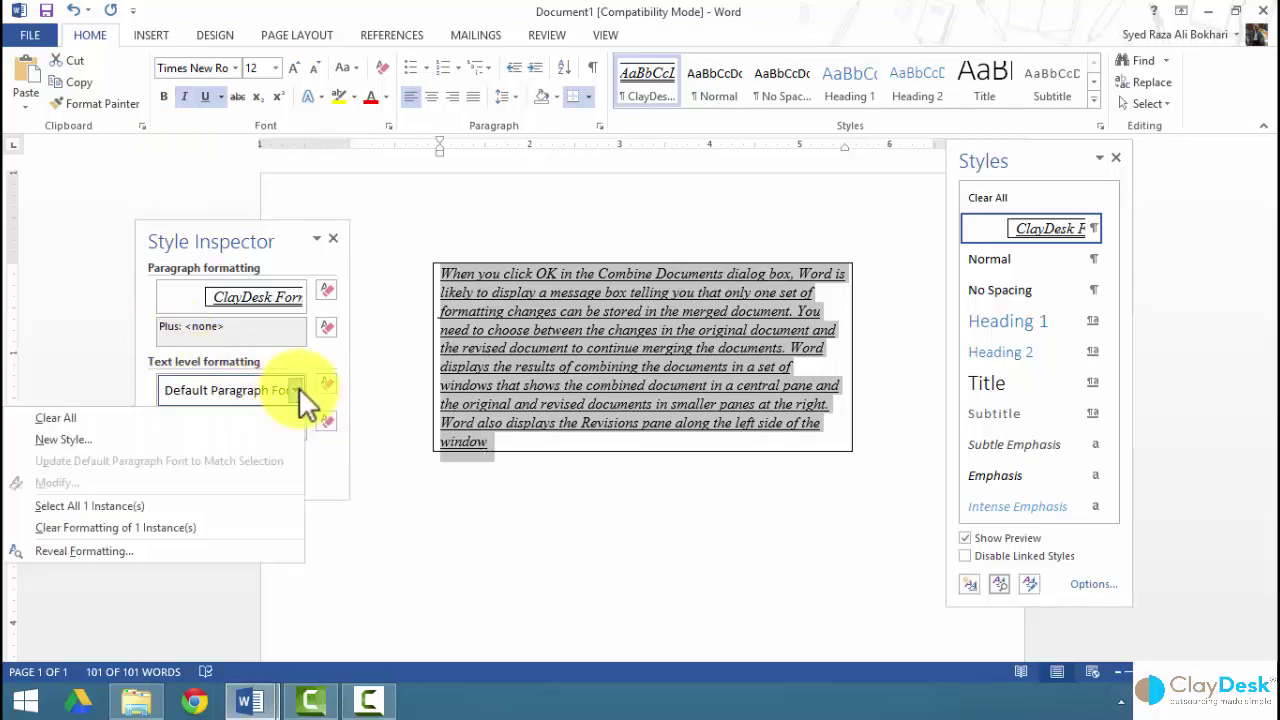
pyautogui.click(292, 388)
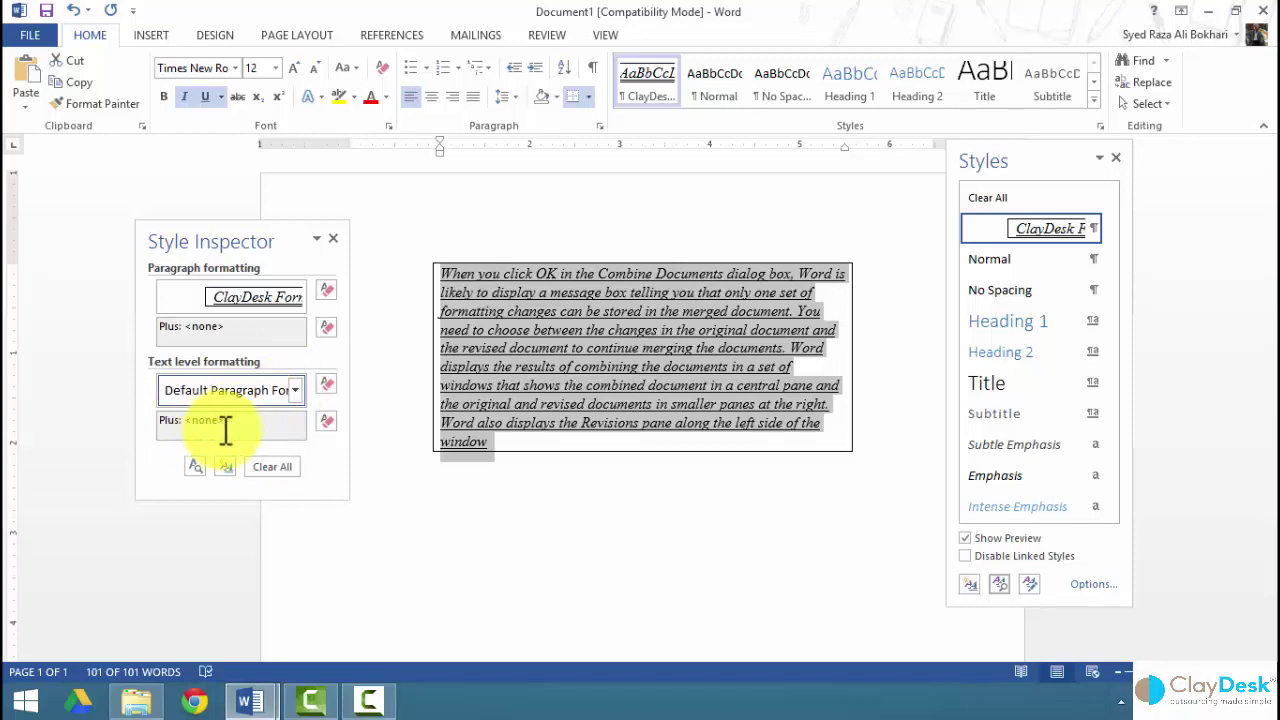
pyautogui.click(503, 385)
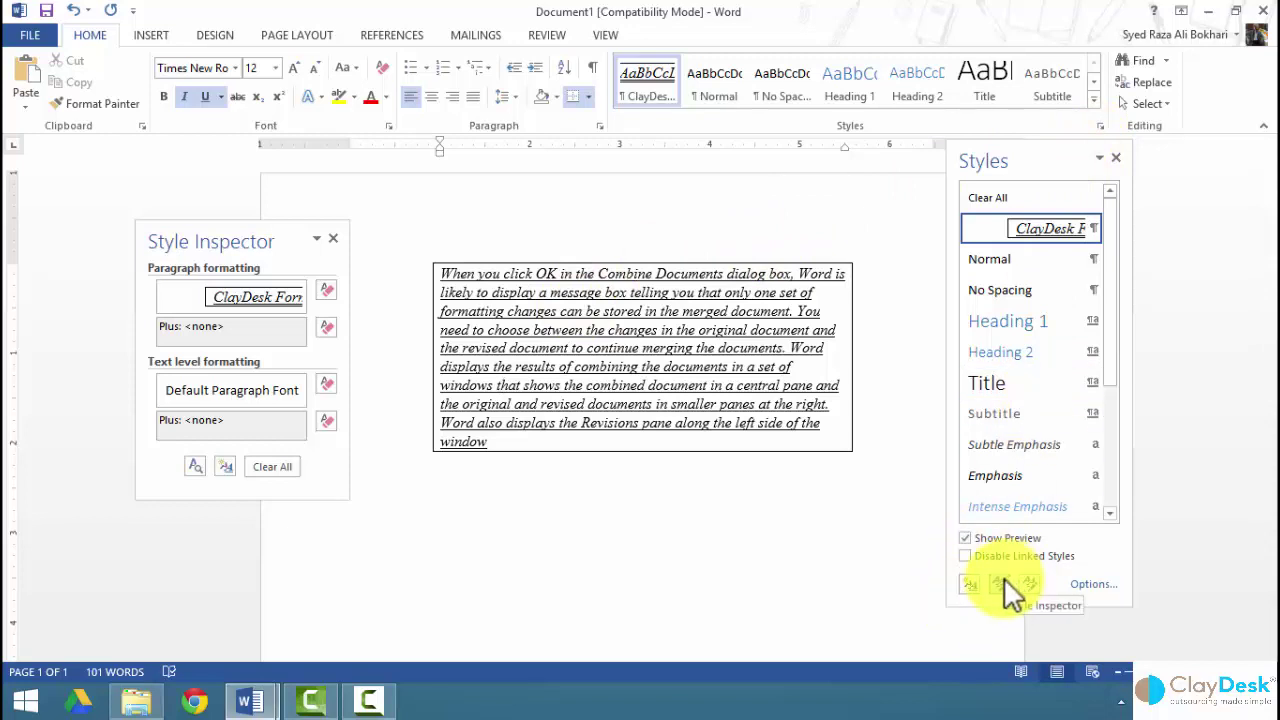
# Step: Reveal the formatting of the word "that" in the boxed paragraph and examine its font and paragraph details
pyautogui.click(189, 463)
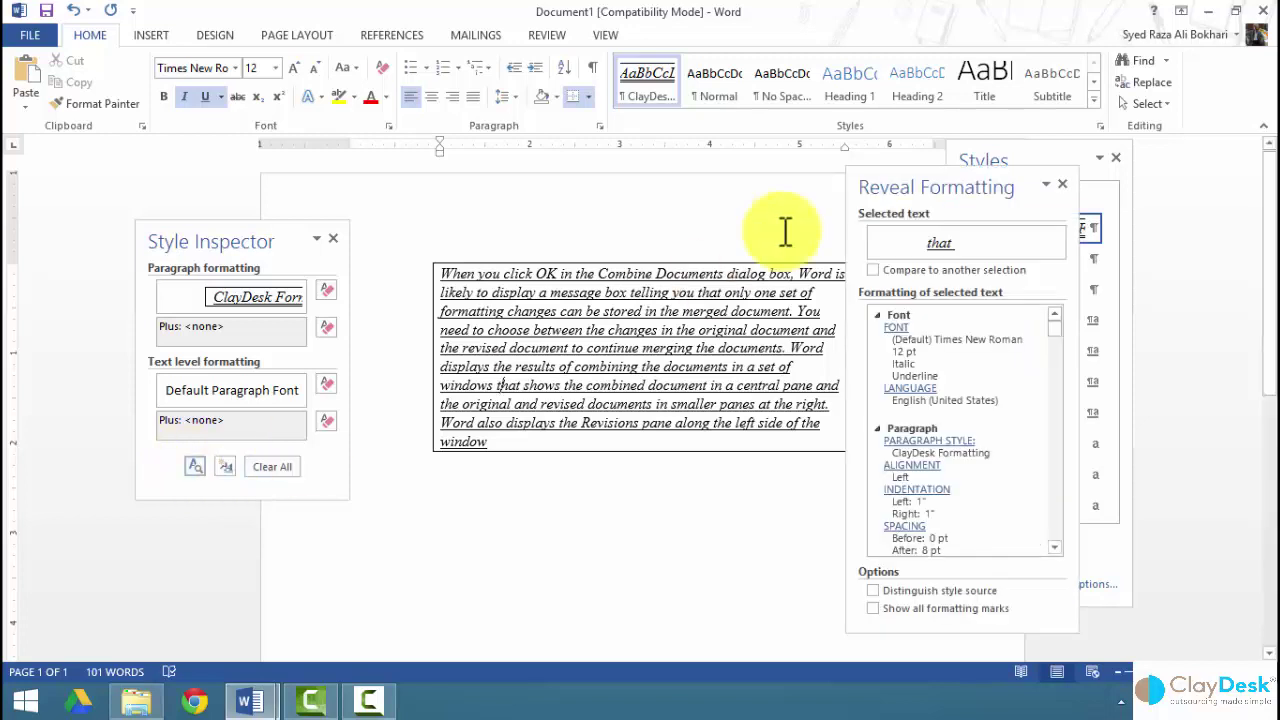
pyautogui.moveTo(943, 185); pyautogui.dragTo(652, 186)
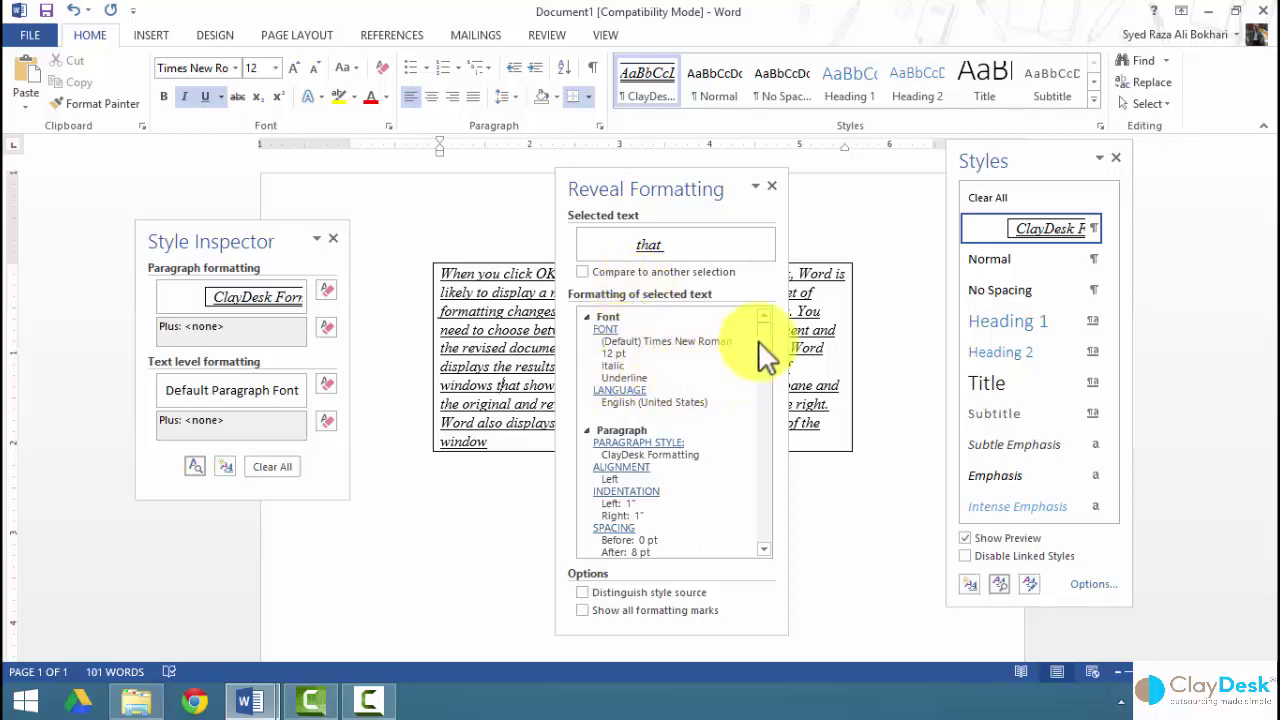
pyautogui.moveTo(765, 330)
pyautogui.mouseDown()
pyautogui.moveTo(764, 420)
pyautogui.moveTo(759, 326)
pyautogui.mouseUp()
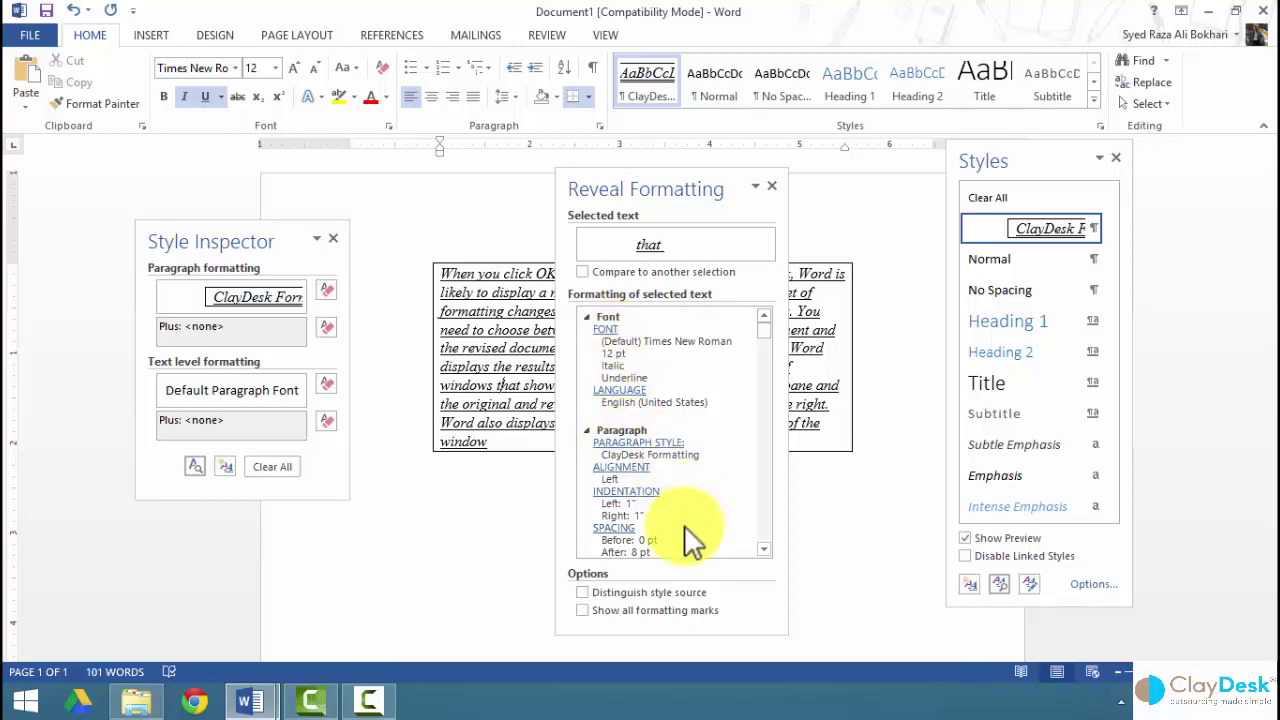
pyautogui.moveTo(649, 186); pyautogui.dragTo(777, 123)
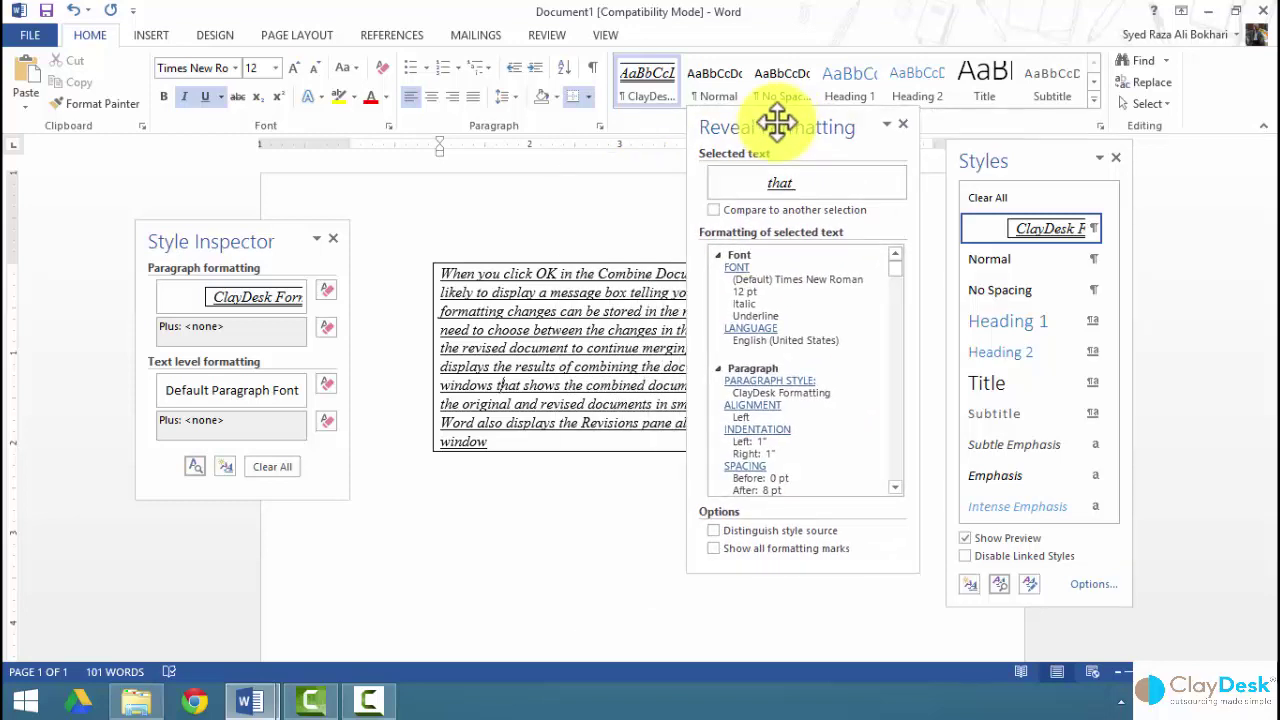
# Step: Try the comparison to another selection, turn it off, and inspect the formatting of the empty line below the box
pyautogui.click(717, 210)
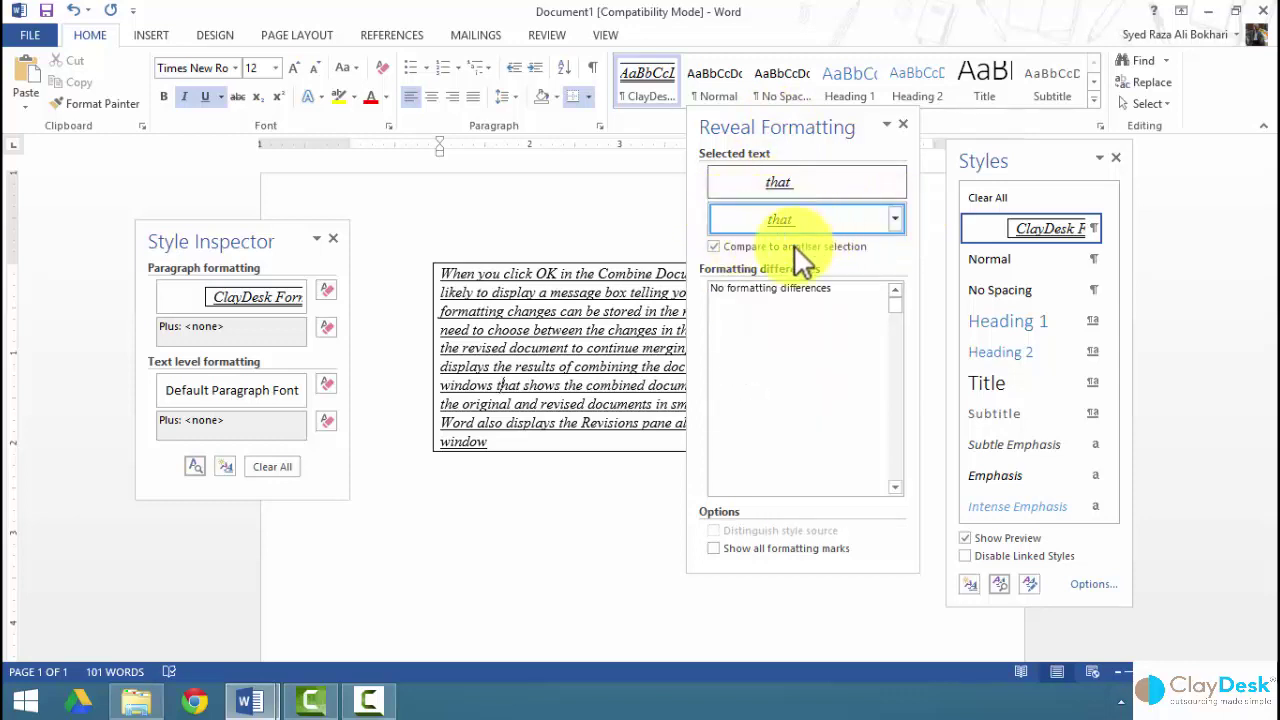
pyautogui.click(715, 247)
pyautogui.click(526, 529)
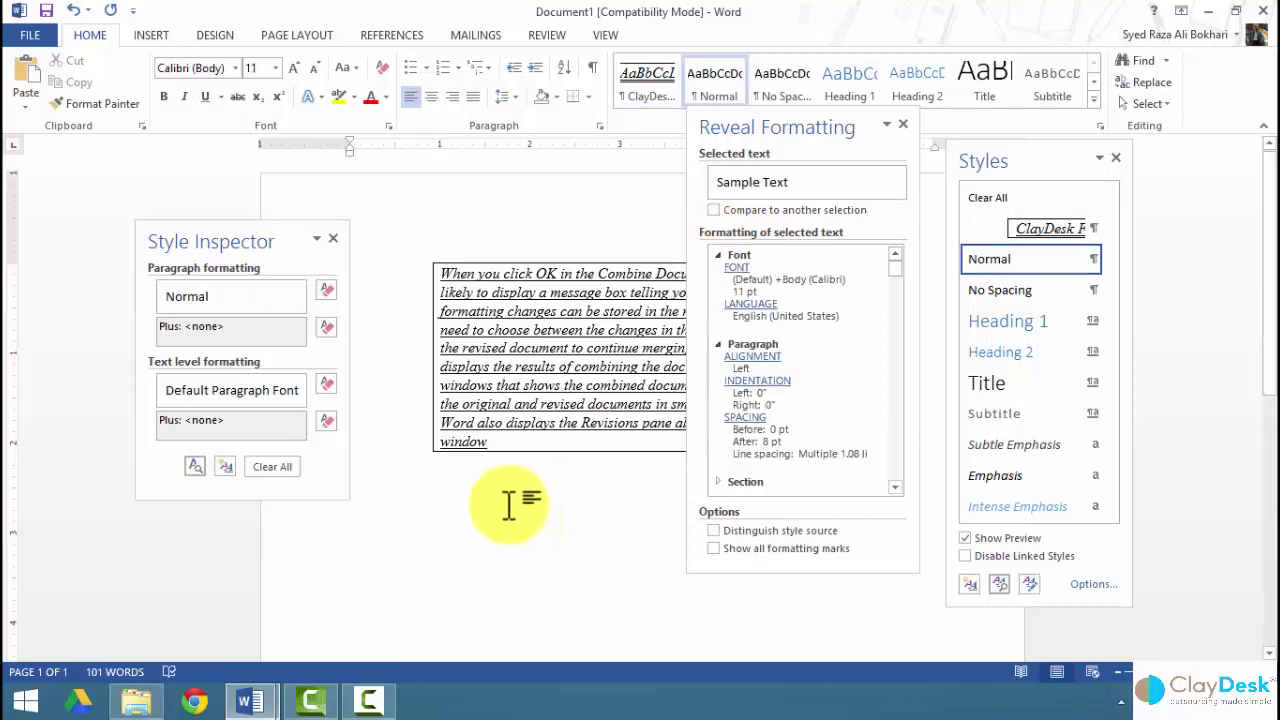
# Step: Open The revised document.docx from the desktop and copy its last line, "Also, I need to work on several projects before I go home"
pyautogui.click(1209, 12)
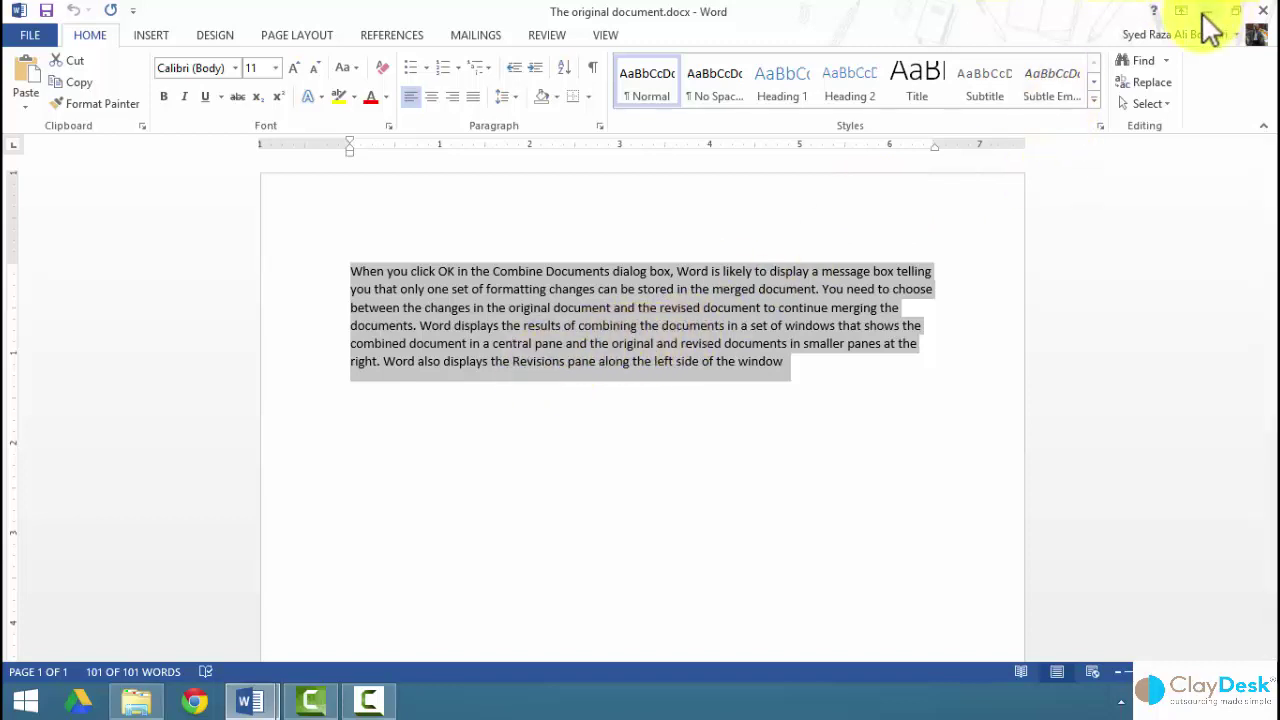
pyautogui.click(1207, 12)
pyautogui.click(601, 155)
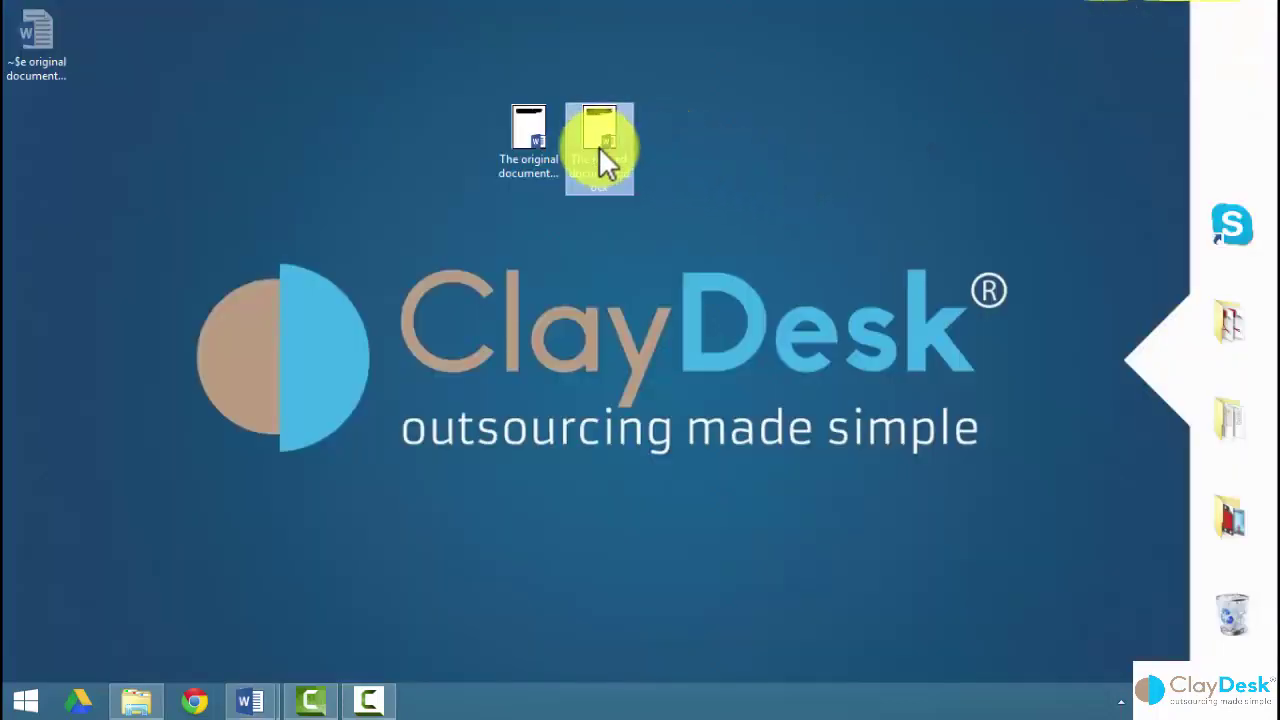
pyautogui.doubleClick(601, 155)
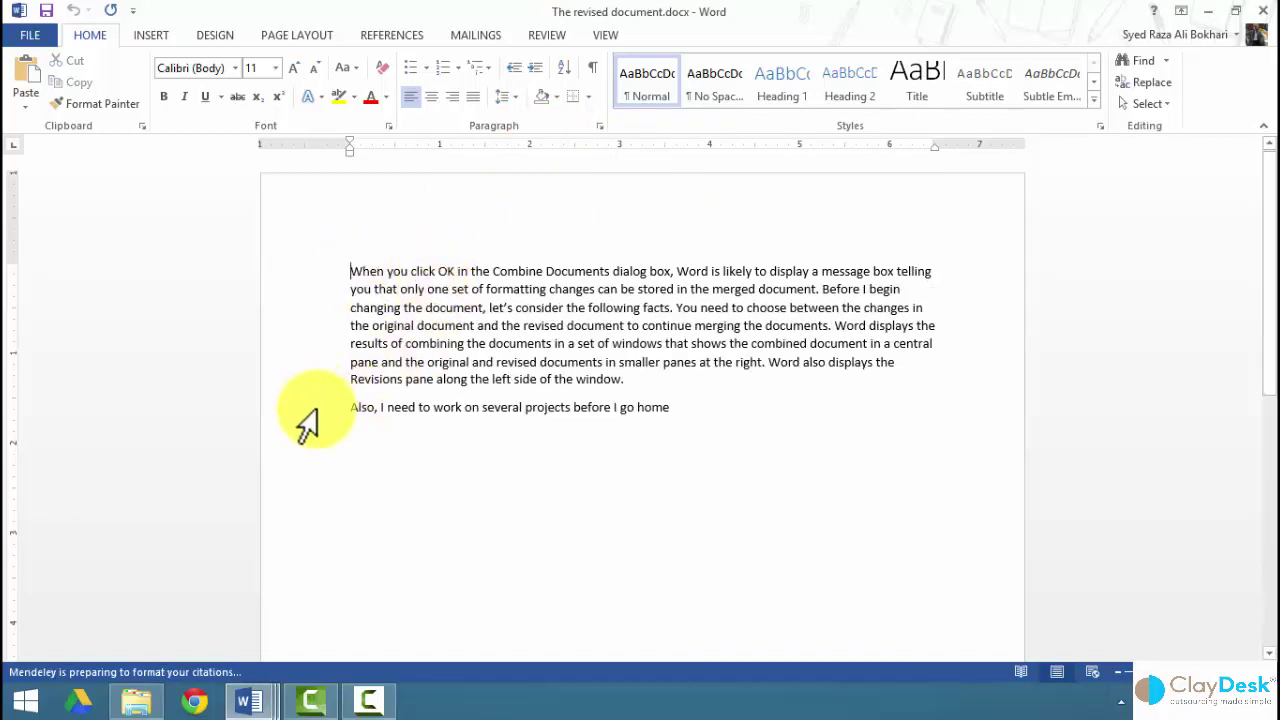
pyautogui.click(314, 412)
pyautogui.hotkey('ctrl', 'c')
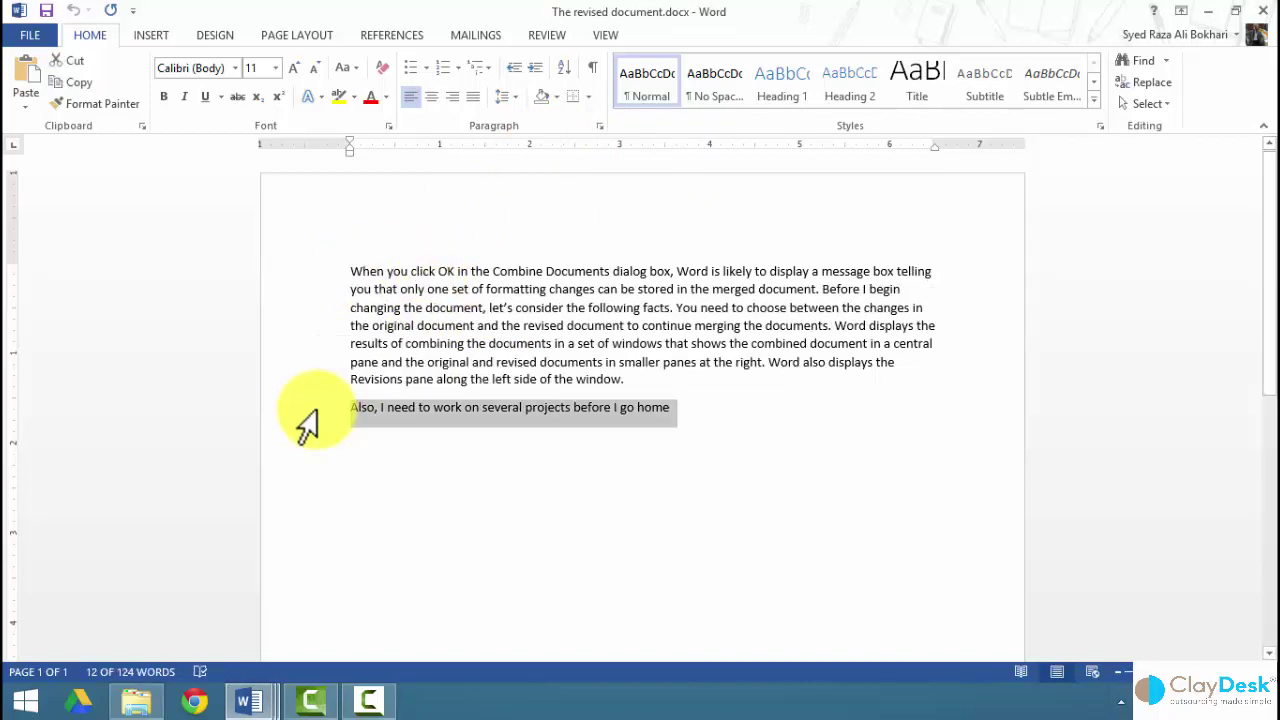
# Step: Paste the copied line below the boxed paragraph in Document1
pyautogui.click(250, 703)
pyautogui.click(179, 640)
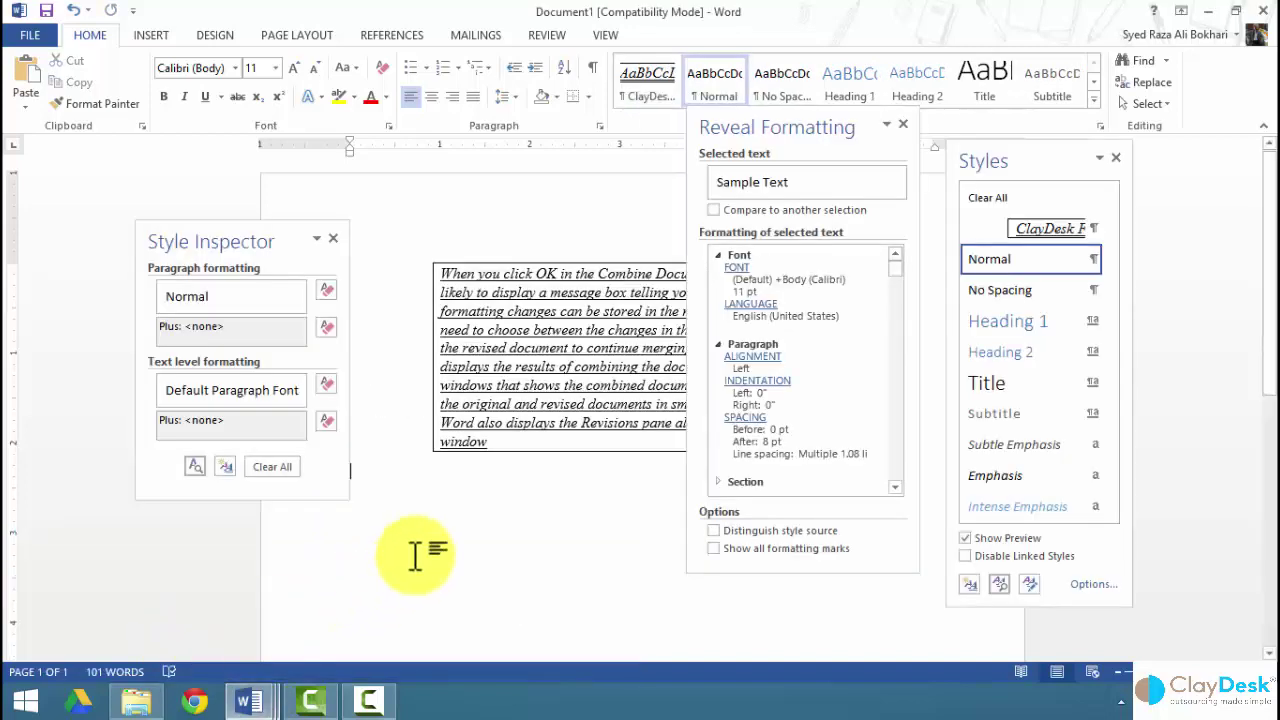
pyautogui.hotkey('ctrl', 'v')
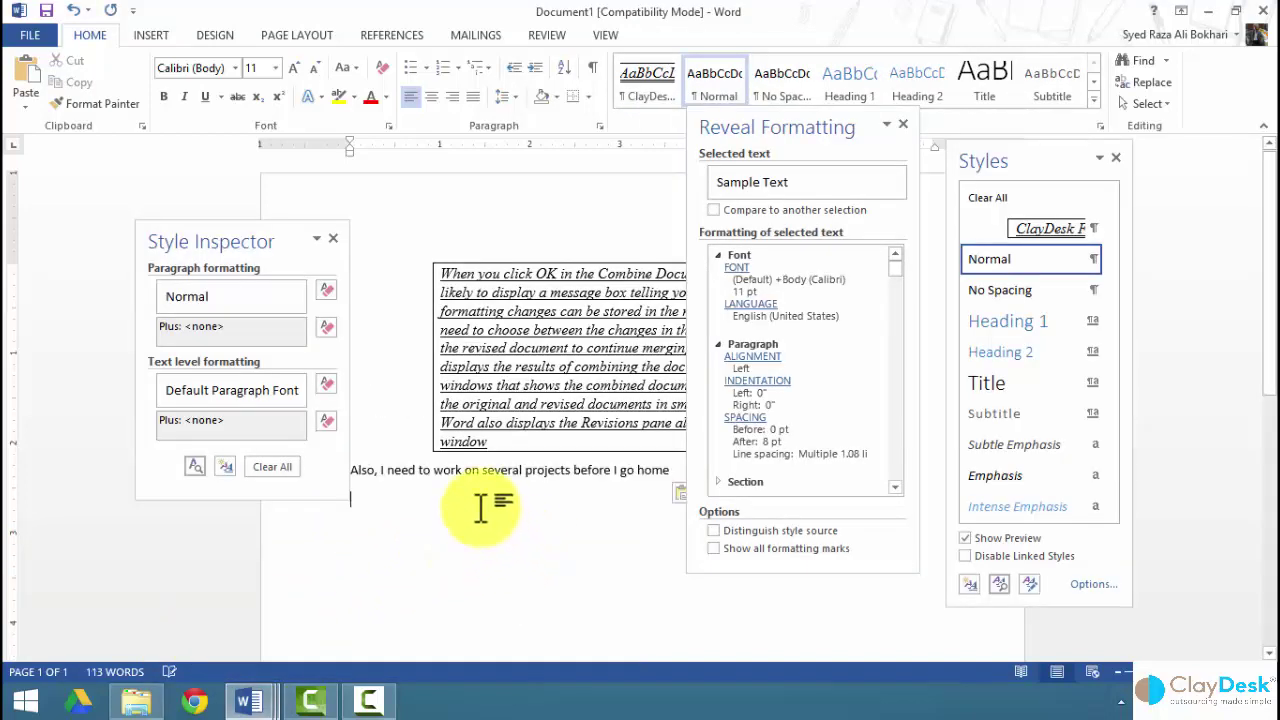
# Step: Compare the formatting of the whole boxed paragraph with that of the pasted line in Reveal Formatting
pyautogui.moveTo(205, 240); pyautogui.dragTo(130, 224)
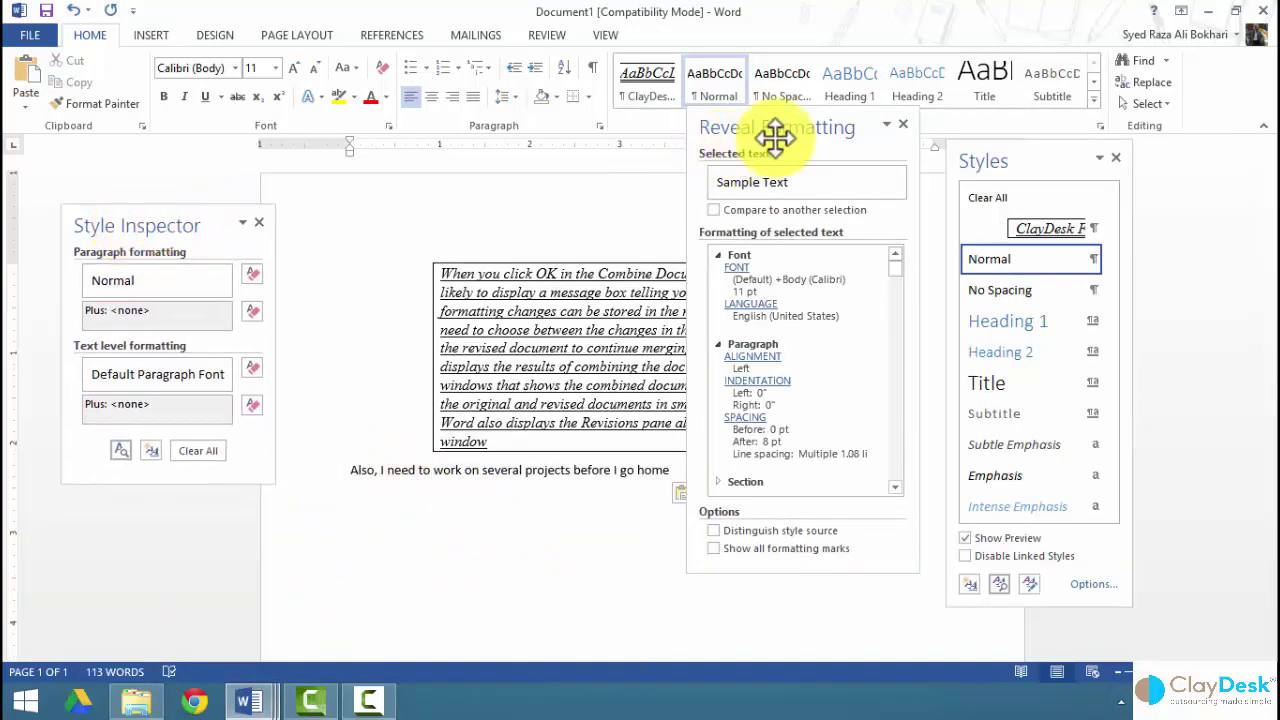
pyautogui.moveTo(793, 129); pyautogui.dragTo(807, 125)
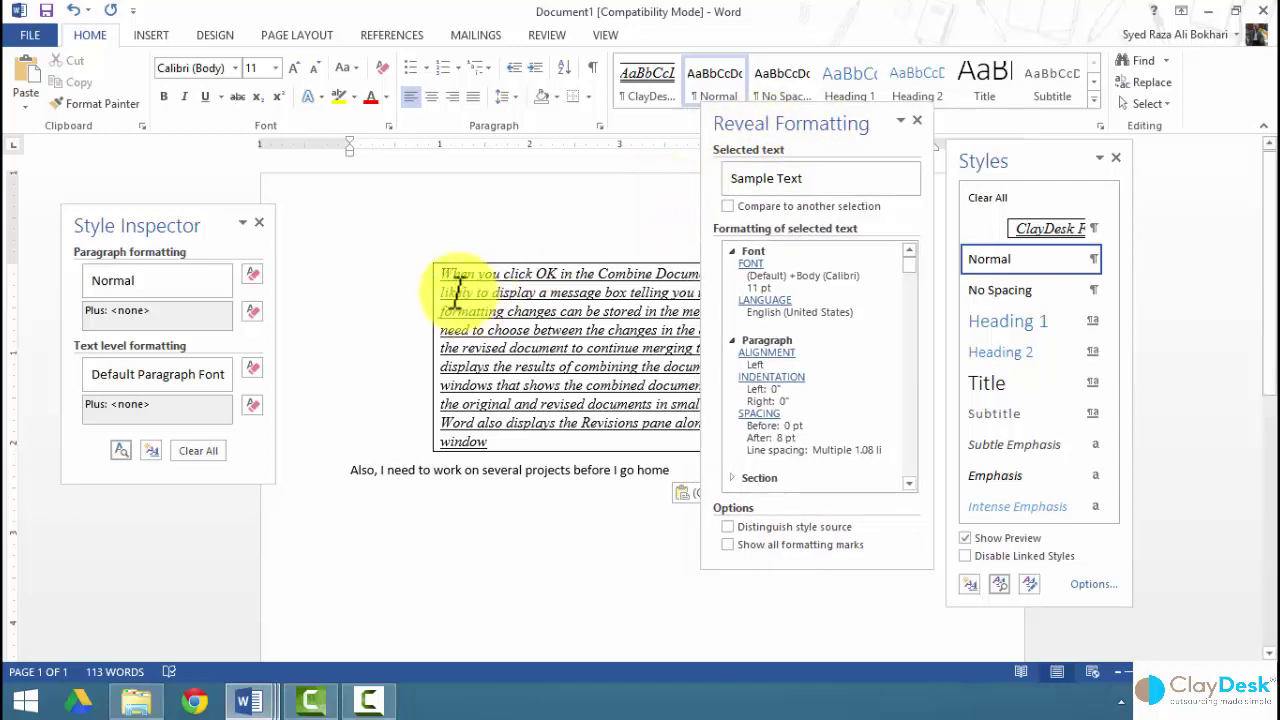
pyautogui.moveTo(441, 275); pyautogui.dragTo(530, 432)
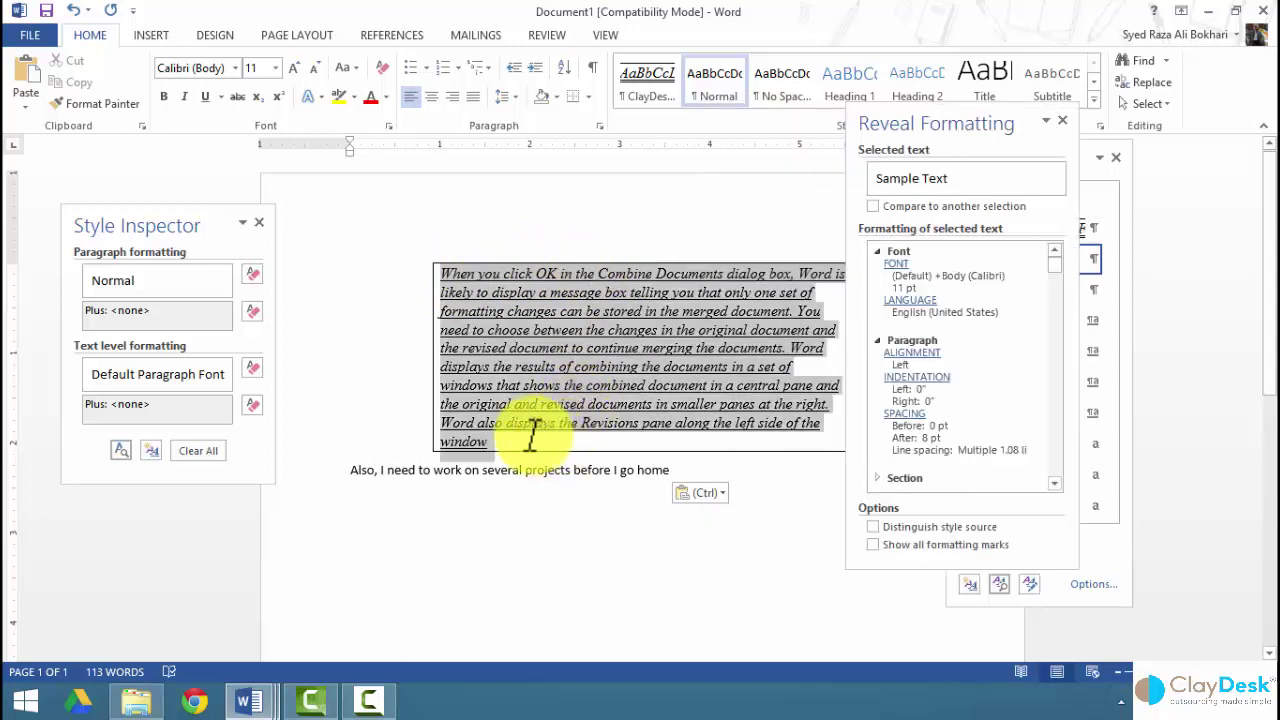
pyautogui.click(874, 207)
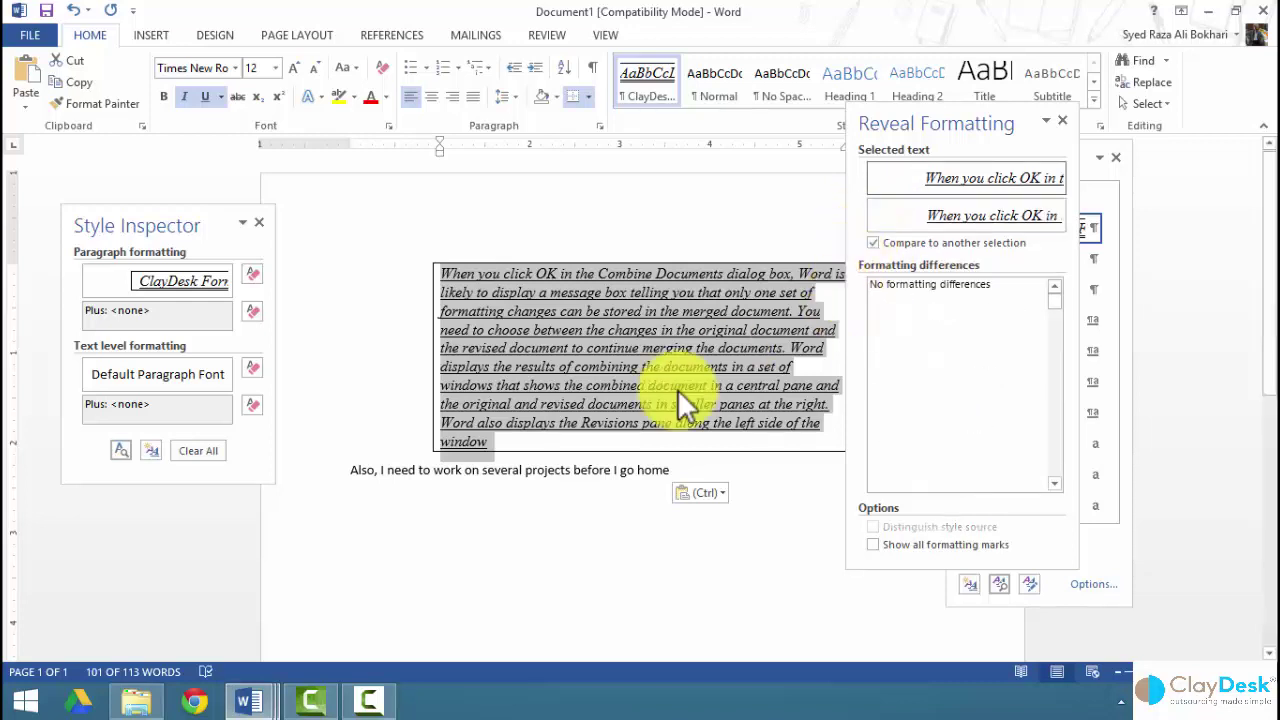
pyautogui.click(310, 480)
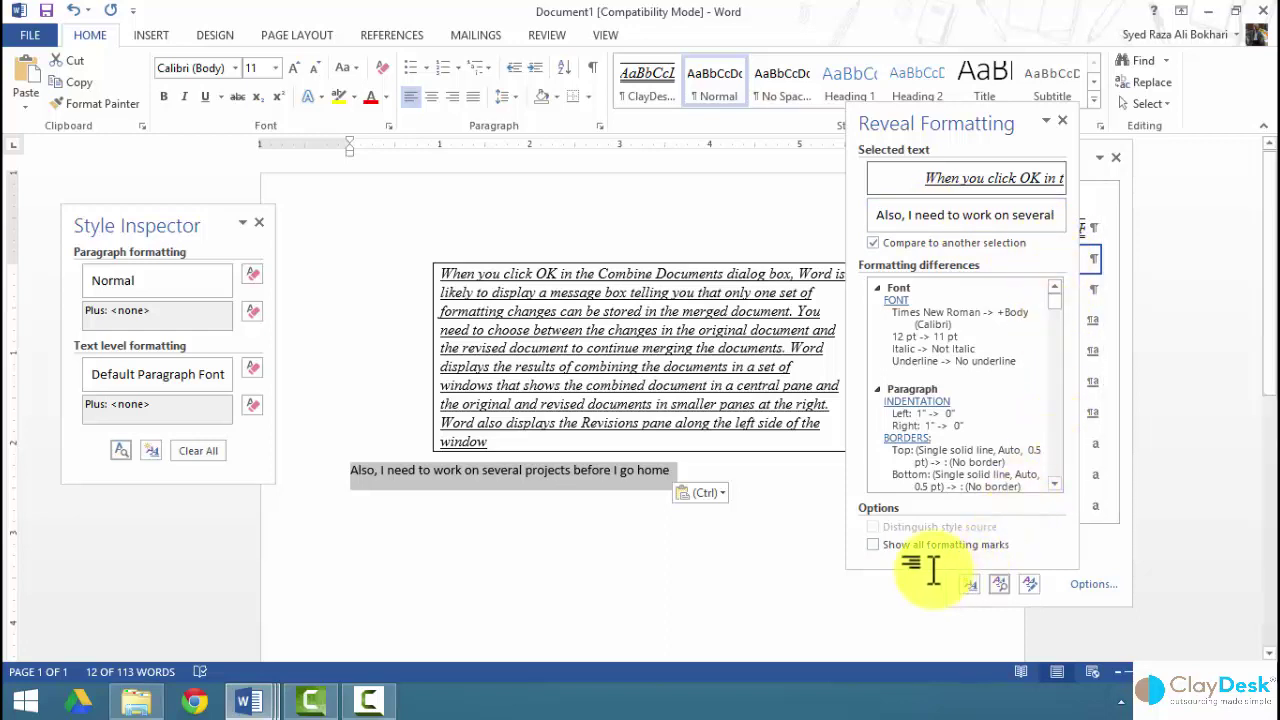
# Step: Lengthen the Reveal Formatting pane and compare the boxed paragraph with the words "need to work on several"
pyautogui.moveTo(931, 567); pyautogui.dragTo(917, 662)
pyautogui.moveTo(897, 121); pyautogui.dragTo(660, 80)
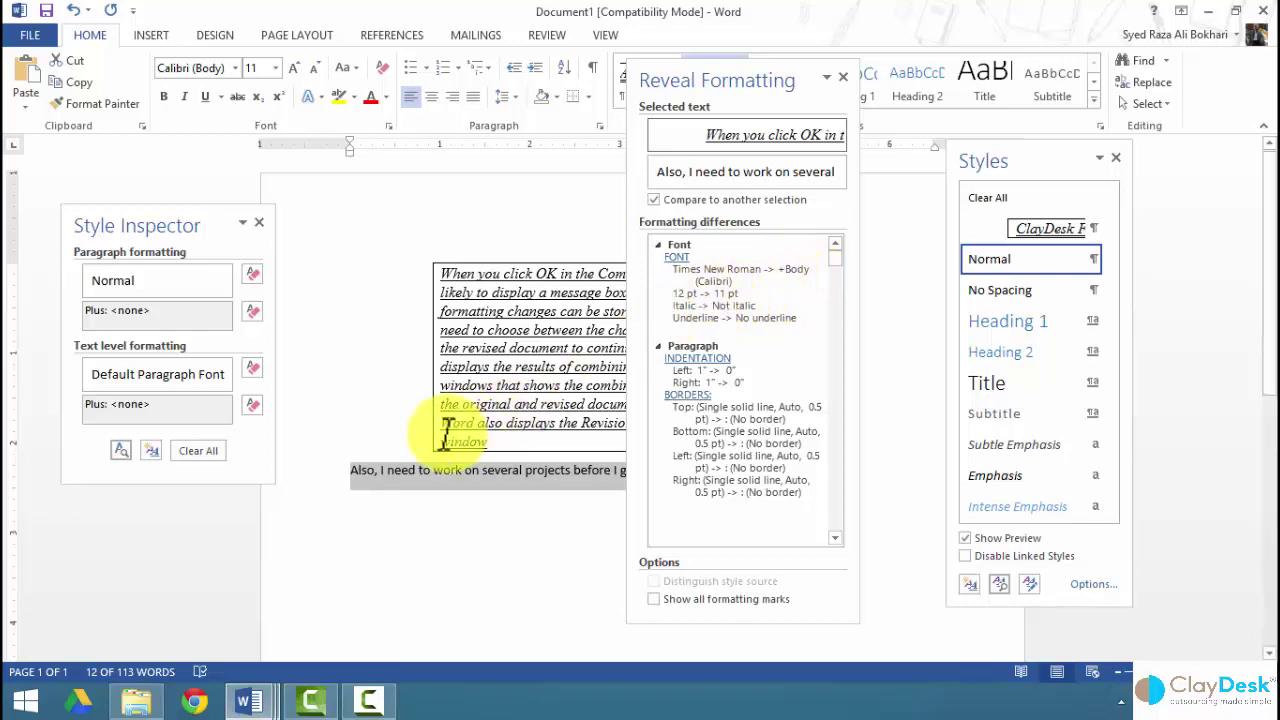
pyautogui.click(386, 475)
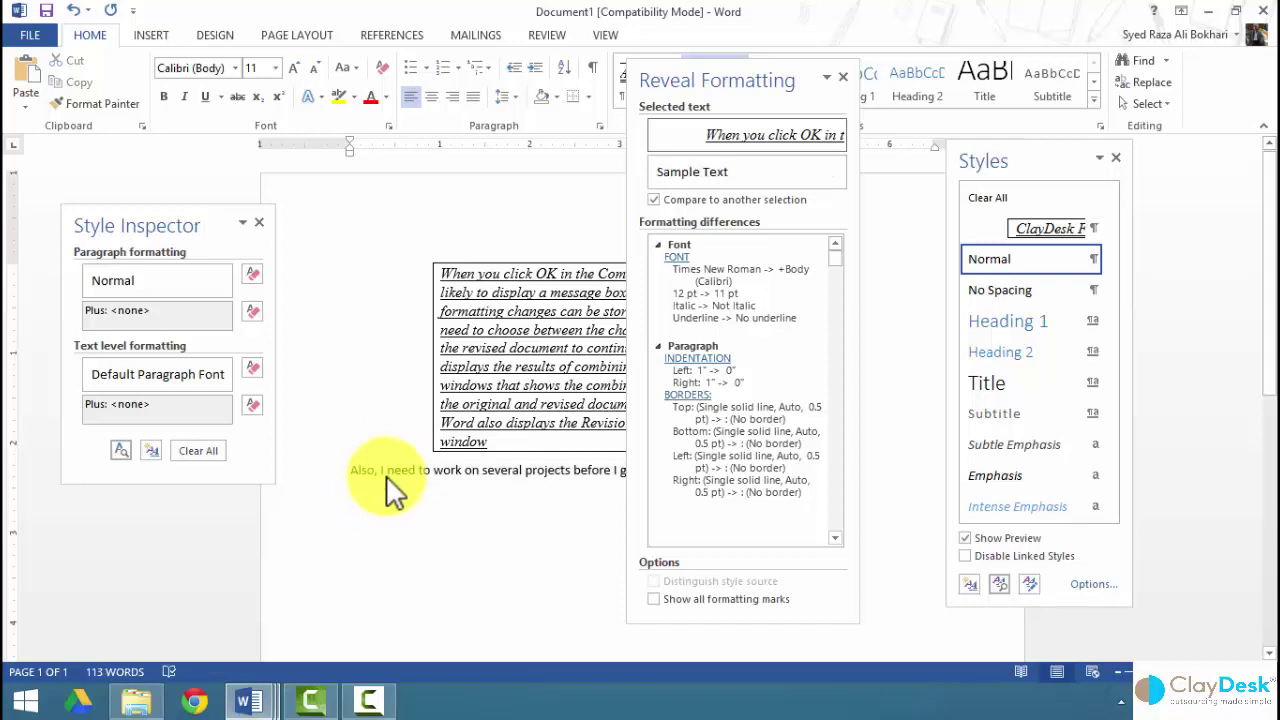
pyautogui.moveTo(389, 475); pyautogui.dragTo(492, 476)
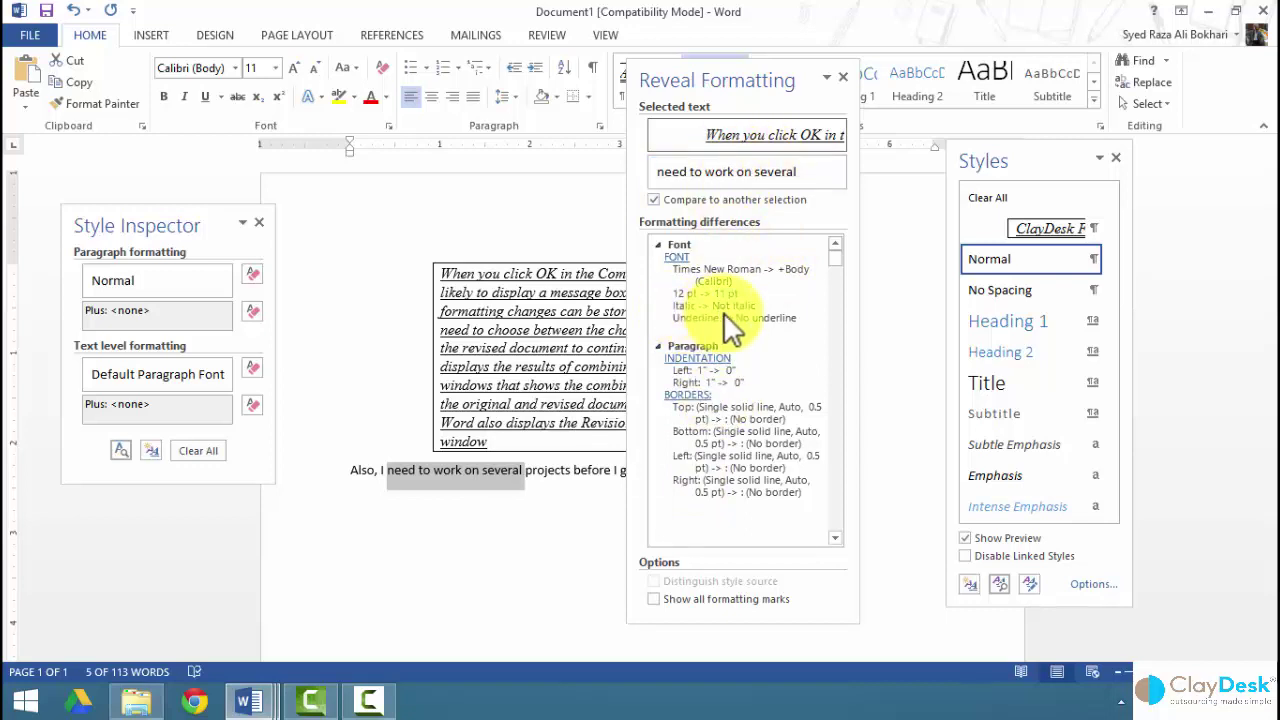
# Step: Check part of the boxed paragraph and the entire pasted line for formatting differences from the reference selection
pyautogui.moveTo(449, 277); pyautogui.dragTo(533, 425)
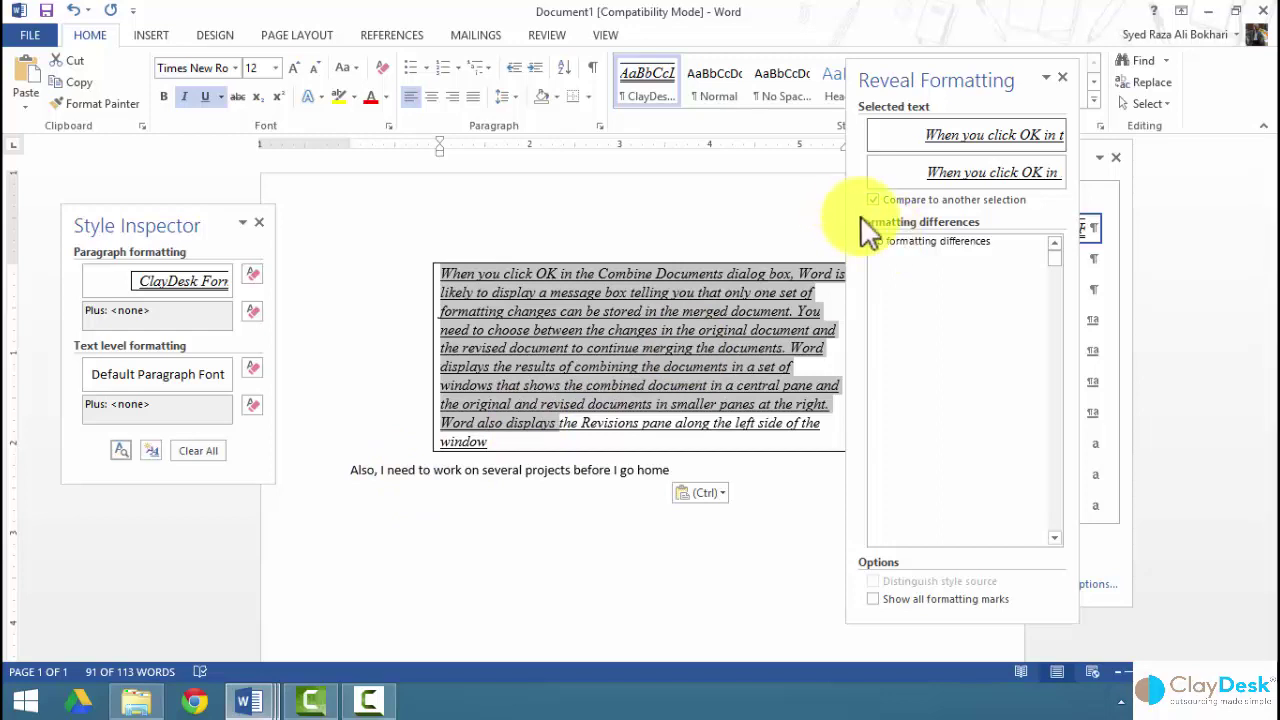
pyautogui.click(296, 472)
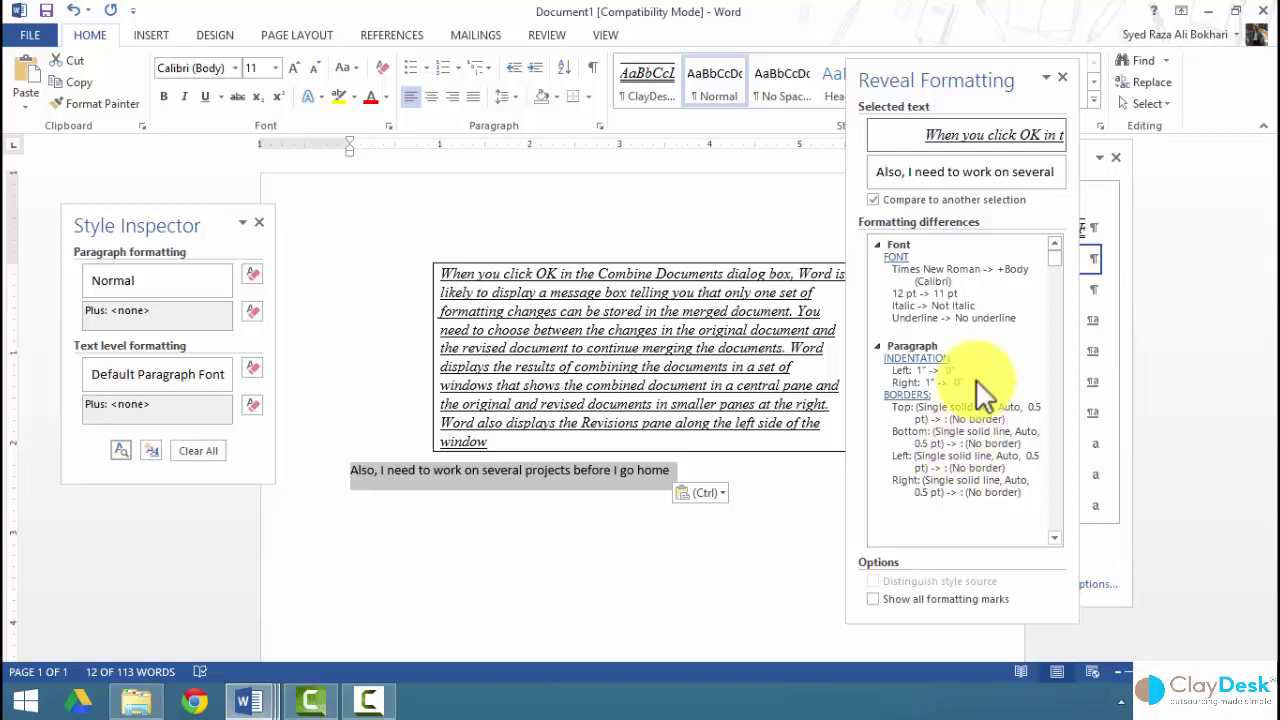
pyautogui.moveTo(943, 80); pyautogui.dragTo(698, 124)
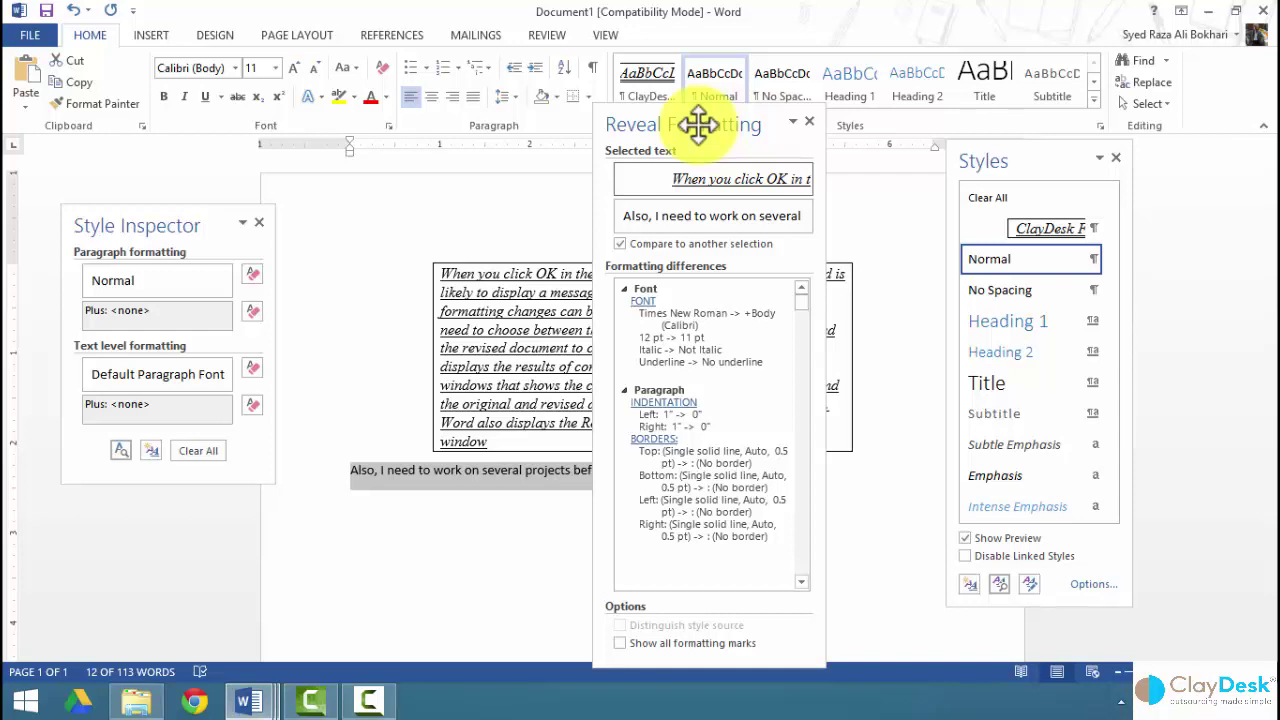
# Step: Close the Reveal Formatting, Style Inspector and Styles panes
pyautogui.click(810, 120)
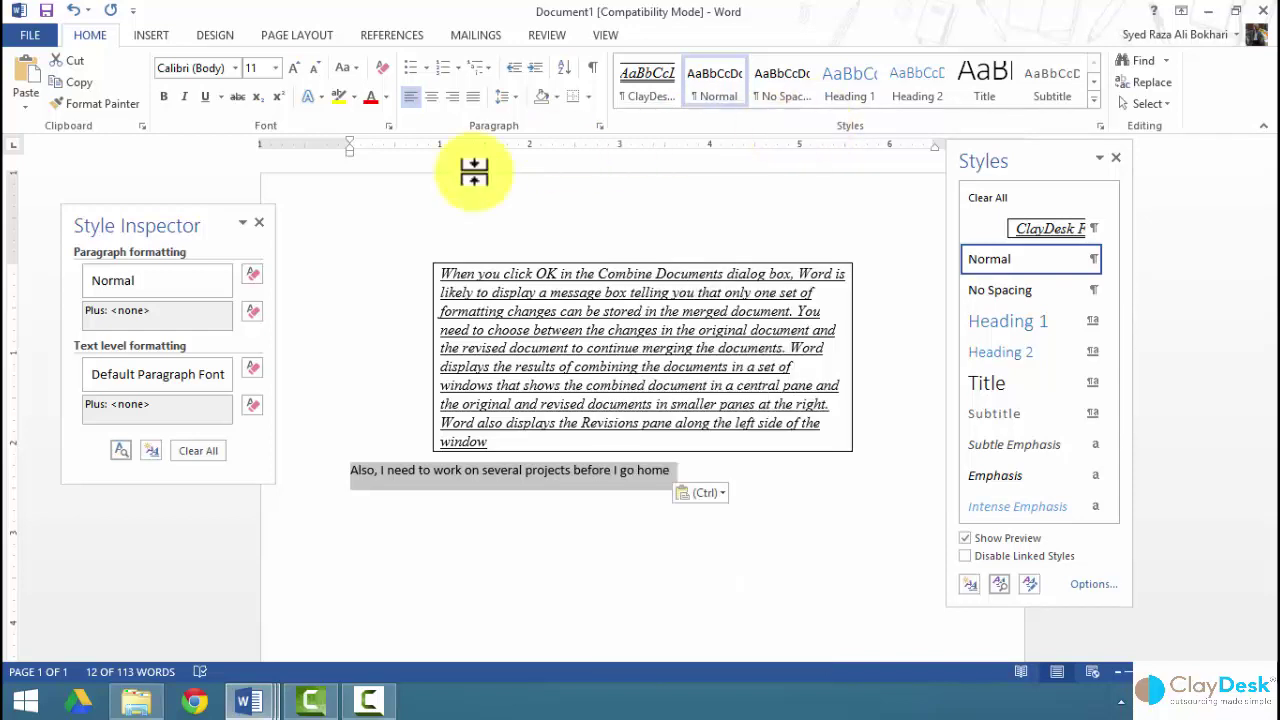
pyautogui.click(259, 222)
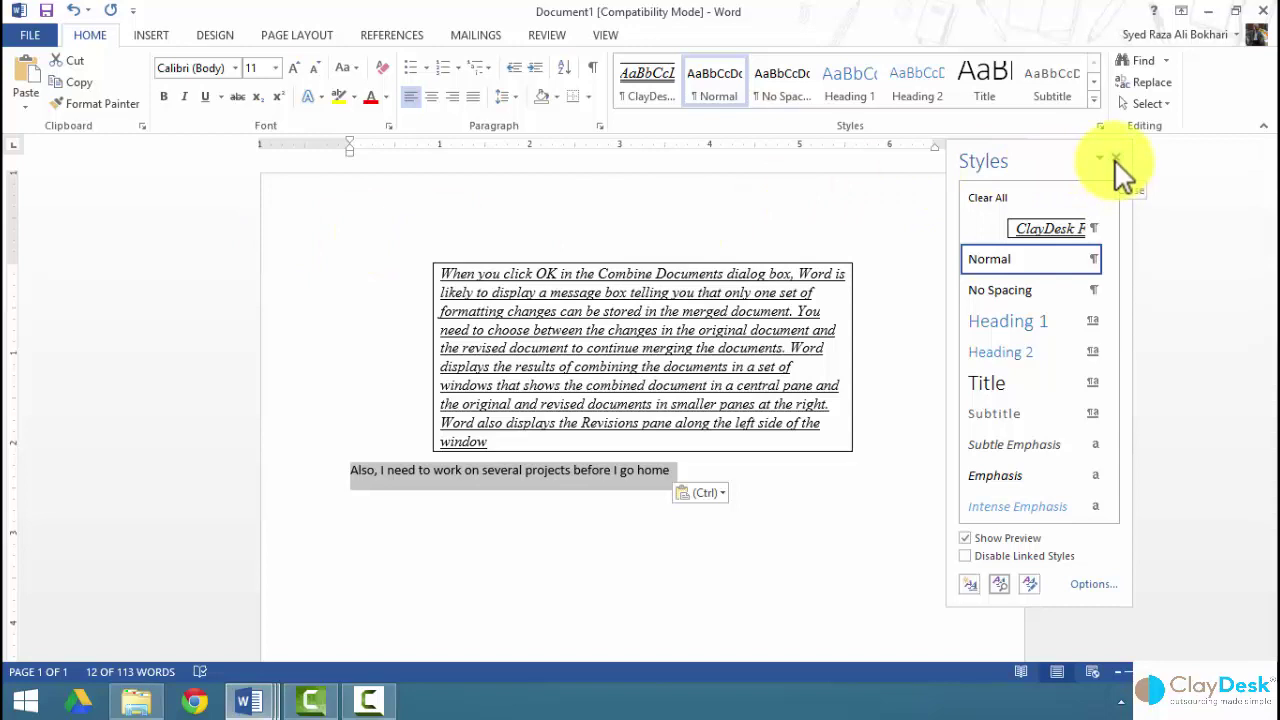
pyautogui.click(1116, 159)
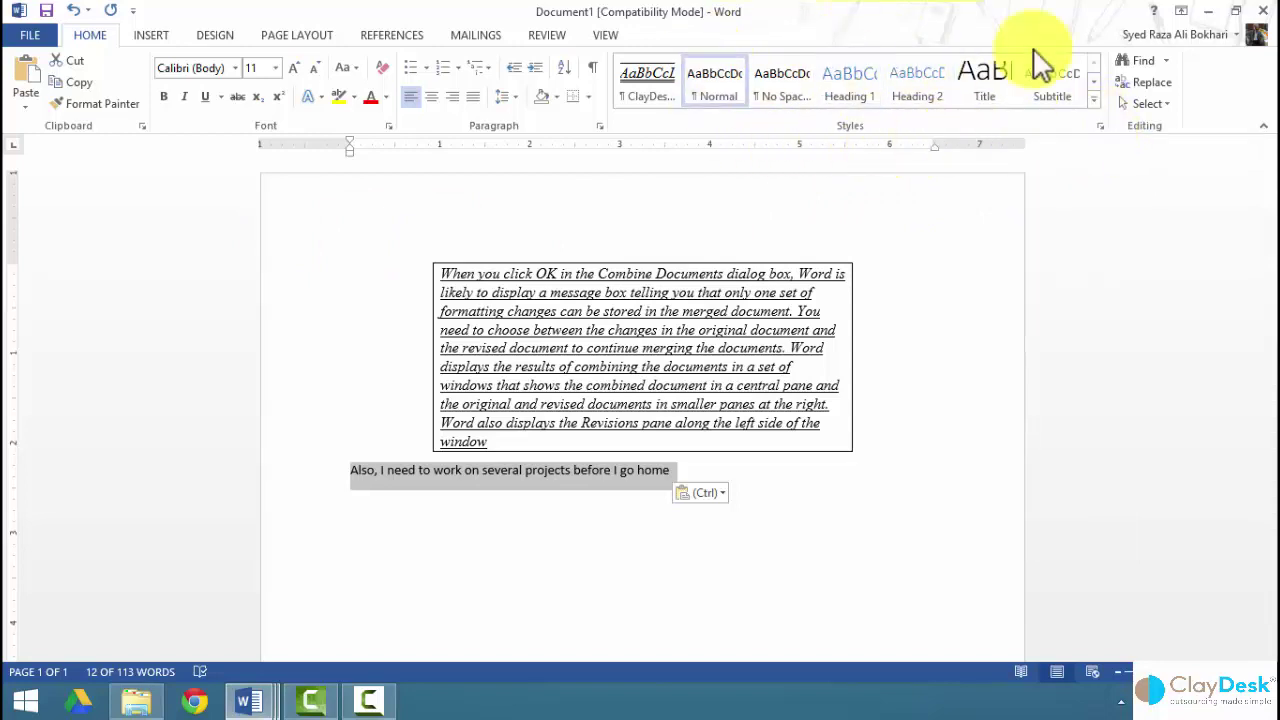
# Step: Reopen the Styles pane, review its display options and the new style settings, and leave both without changes
pyautogui.click(1099, 127)
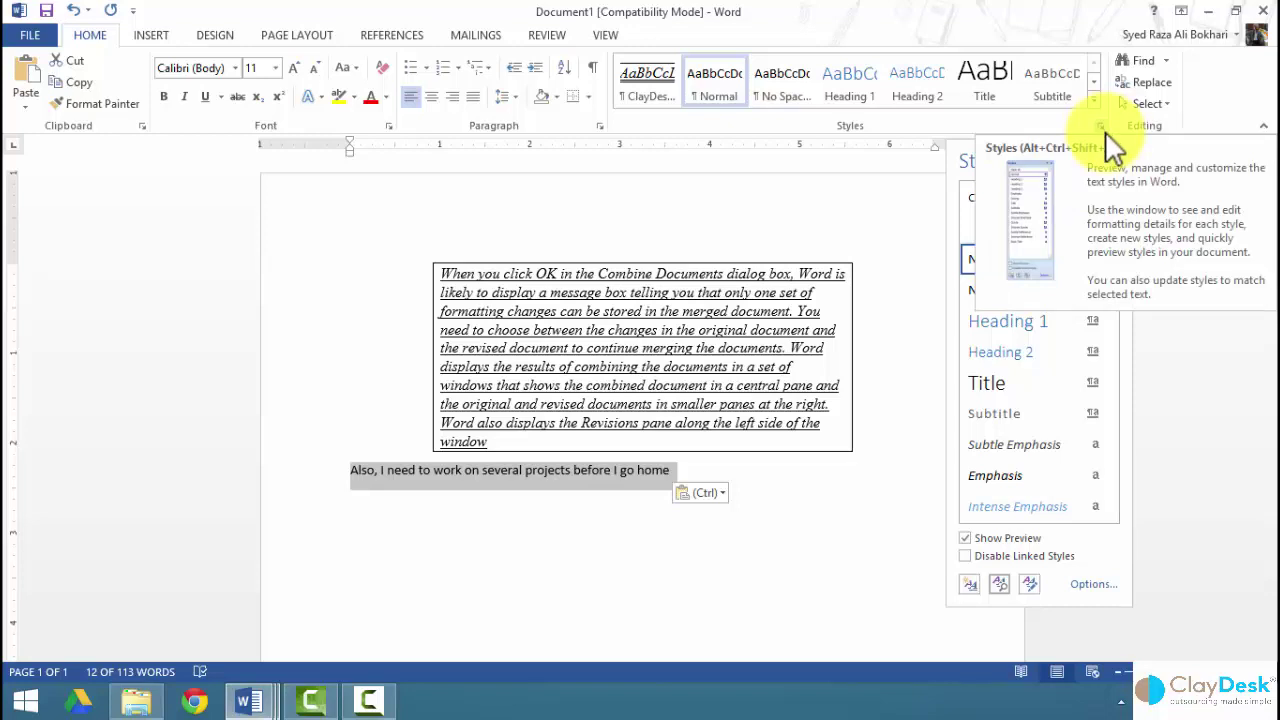
pyautogui.click(1093, 584)
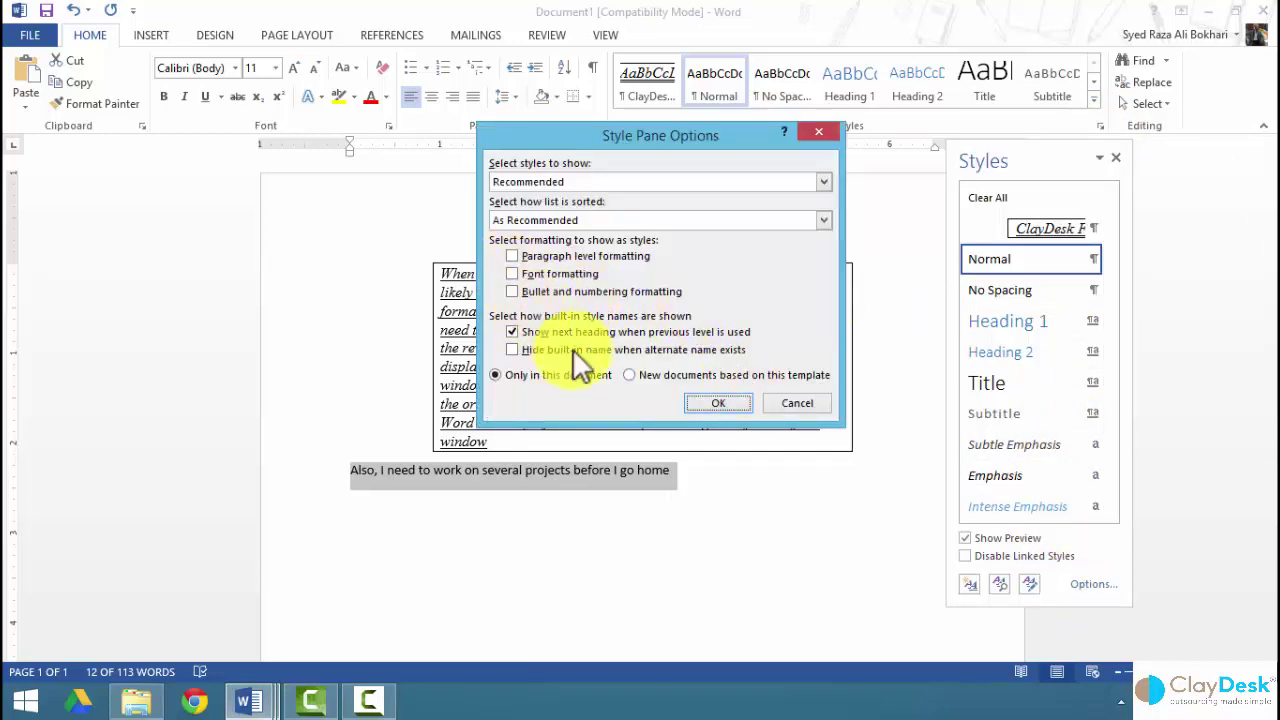
pyautogui.click(788, 404)
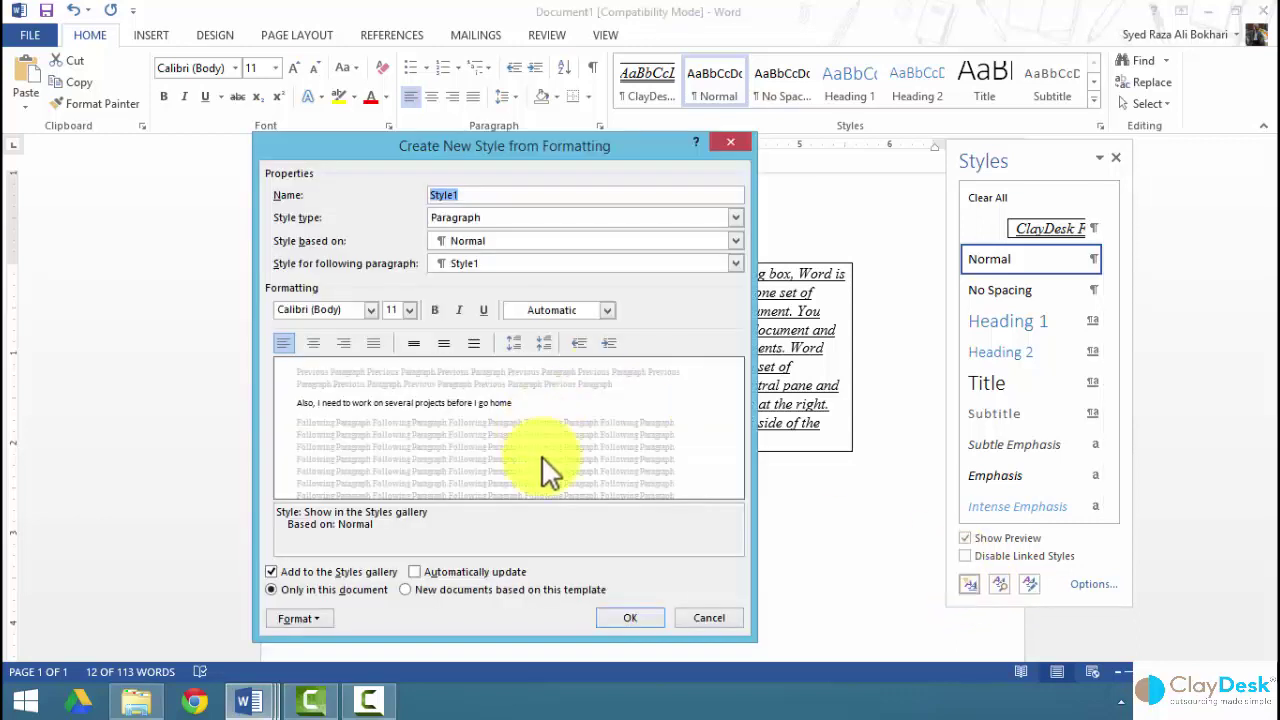
pyautogui.click(700, 616)
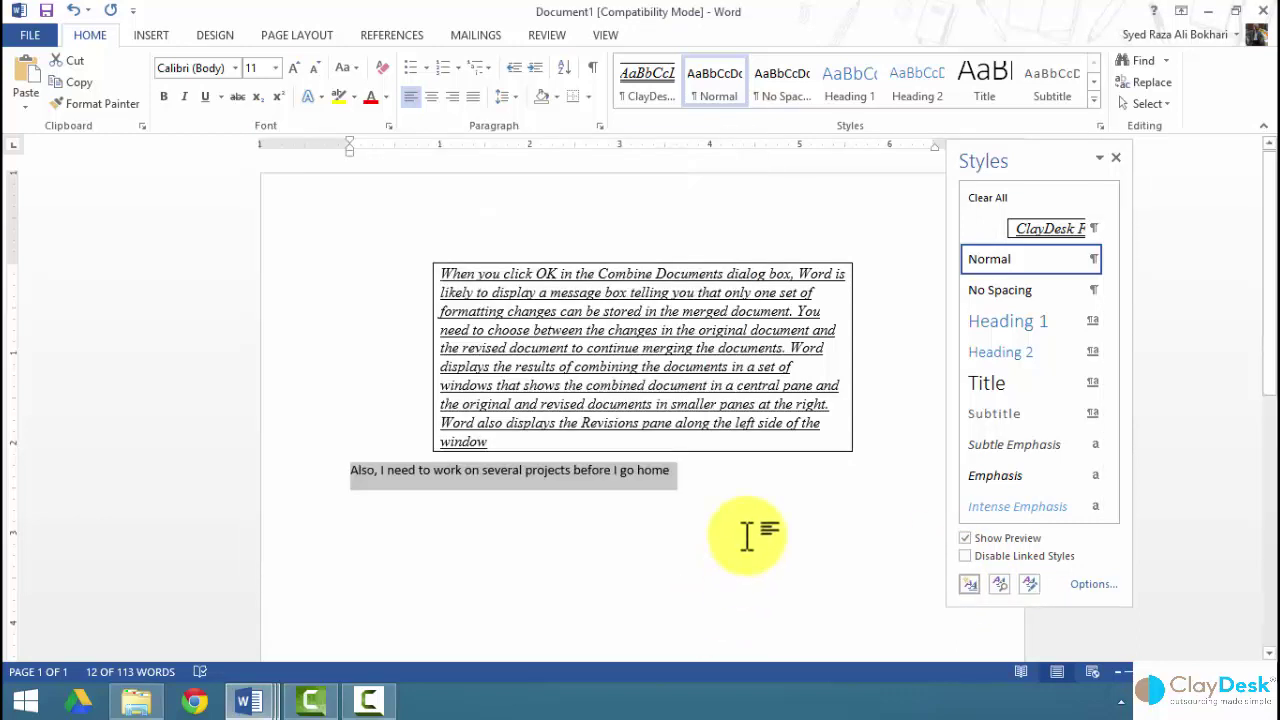